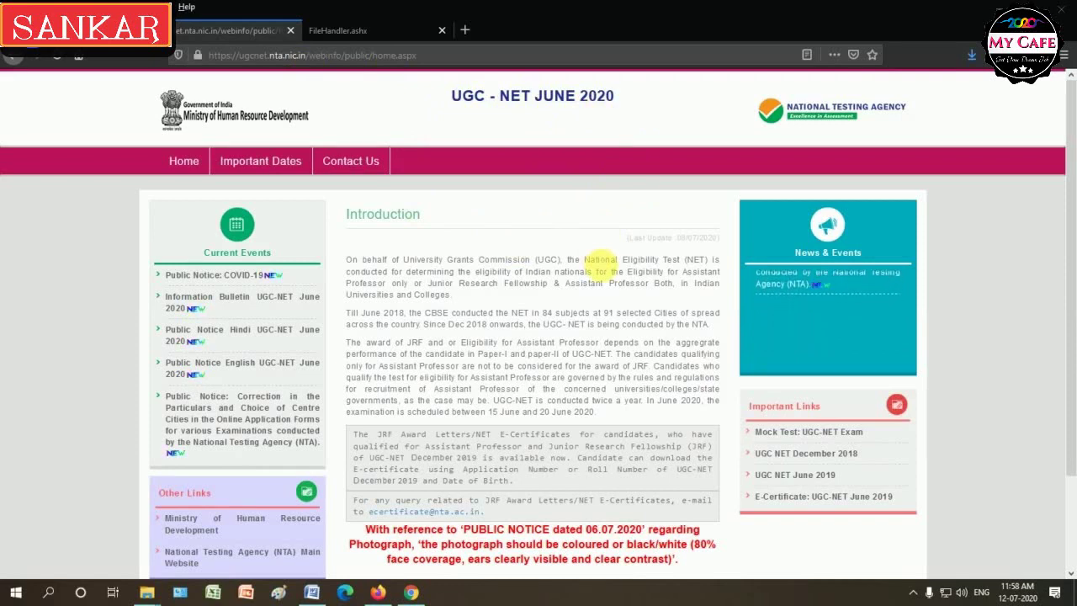
# - Read the NTA public notice on application form corrections, through to the candidate photograph specifications on page 2
pyautogui.click(374, 30)
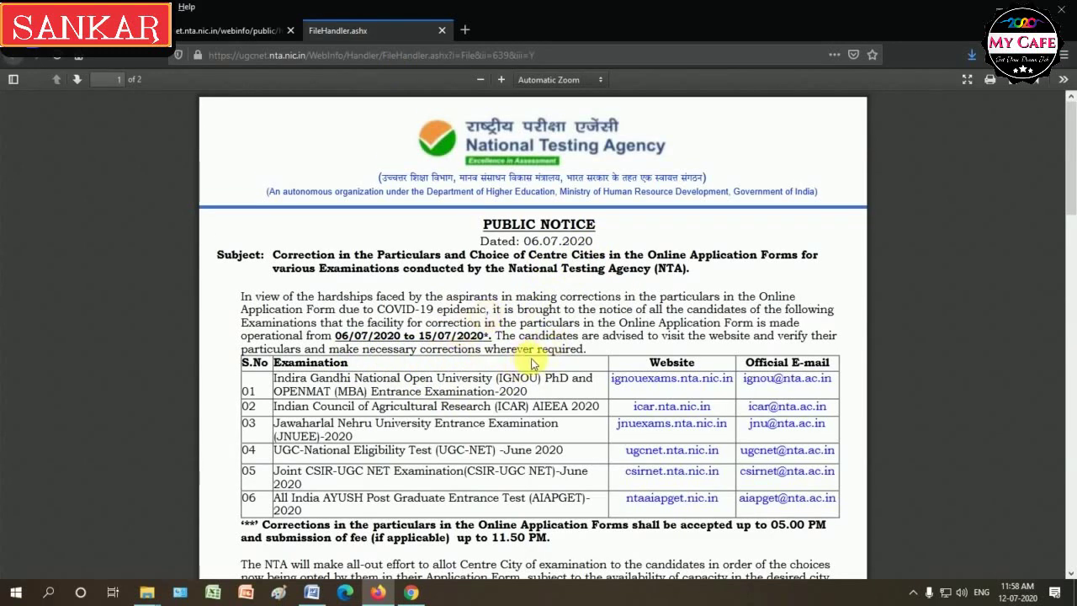
pyautogui.scroll(-3, 529, 362)
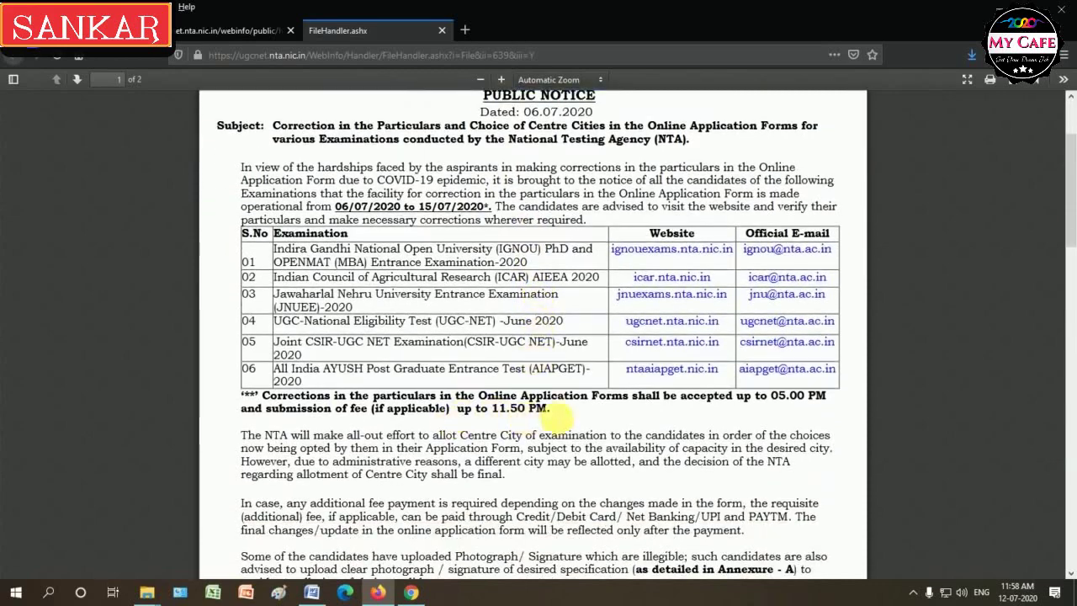
pyautogui.scroll(-4, 615, 400)
pyautogui.scroll(-7, 560, 392)
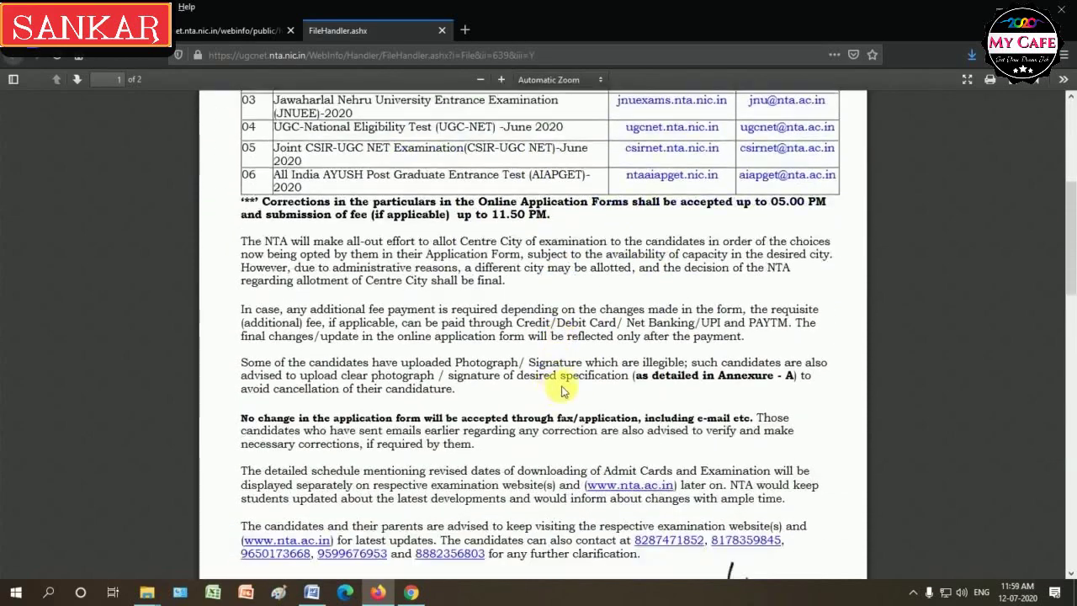
pyautogui.scroll(-10, 589, 382)
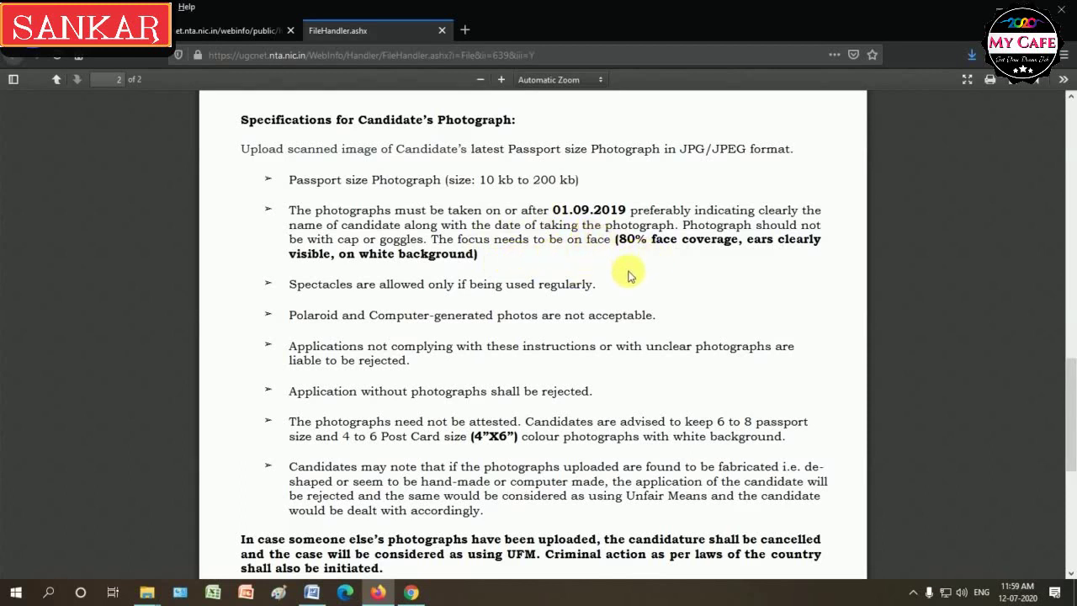
pyautogui.scroll(-1, 603, 289)
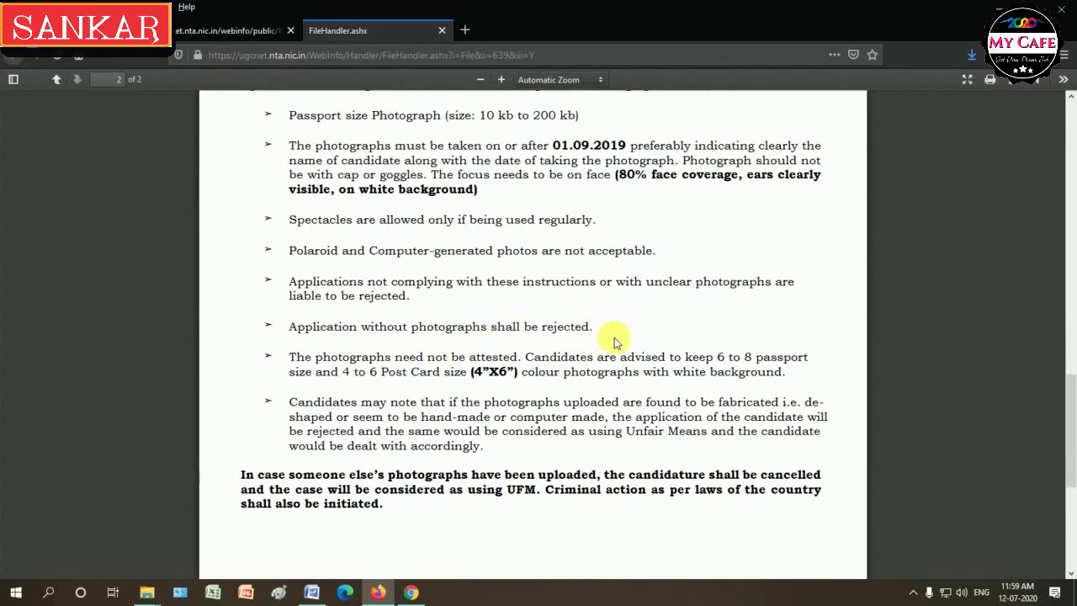
# - Return to the UGC-NET home page and open the correction in application form for UGC-NET June 2020
pyautogui.click(244, 30)
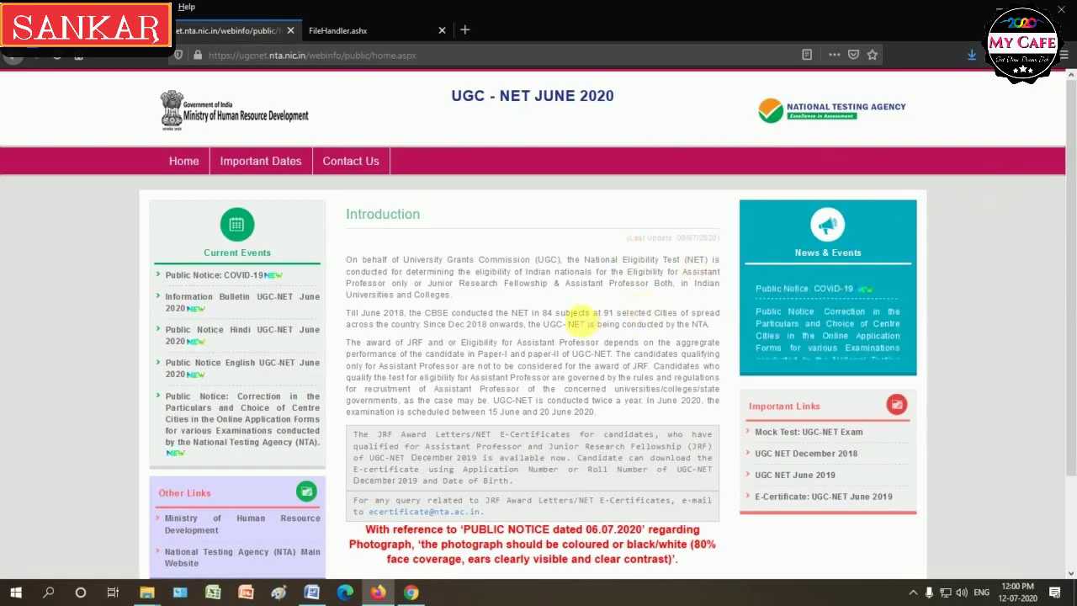
pyautogui.scroll(-1, 580, 322)
pyautogui.scroll(-1, 581, 322)
pyautogui.scroll(-1, 579, 320)
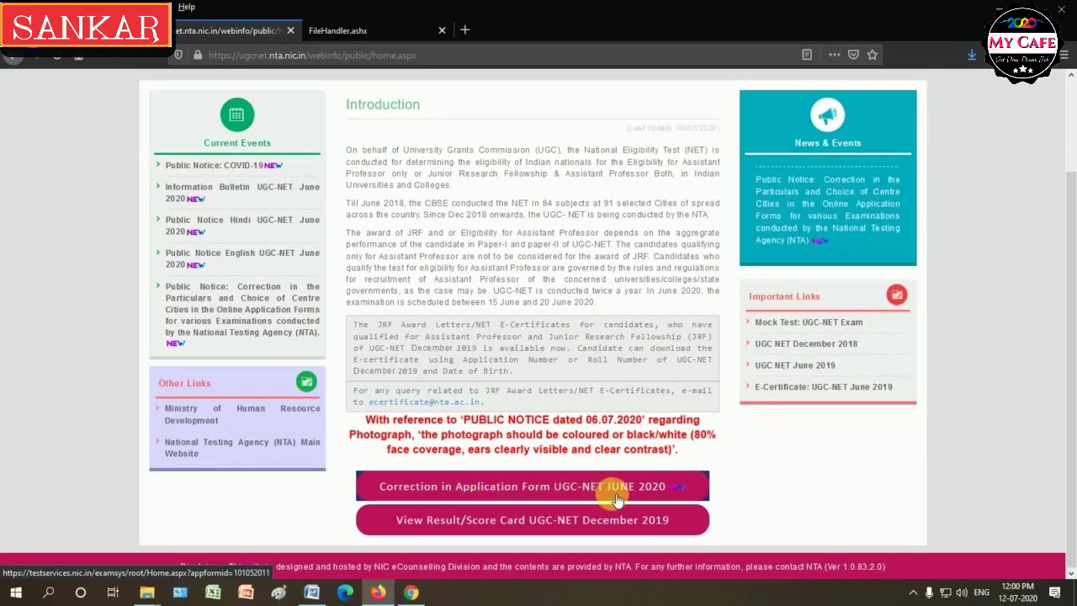
pyautogui.click(541, 497)
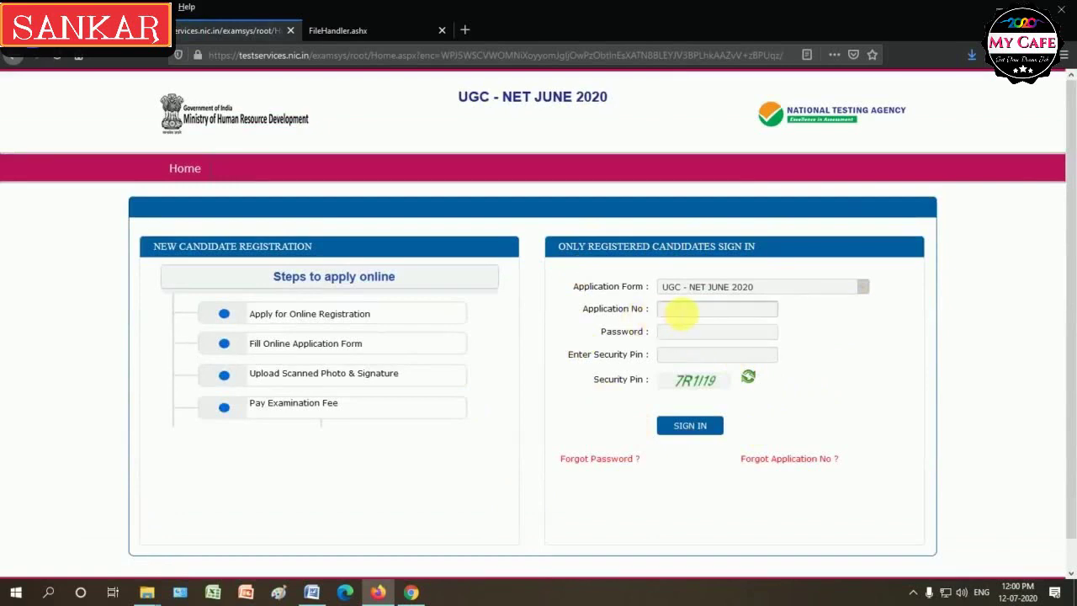
# - Sign in as a registered candidate with the application number, account password and security pin, and dismiss the save-login prompt
pyautogui.rightClick(678, 314)
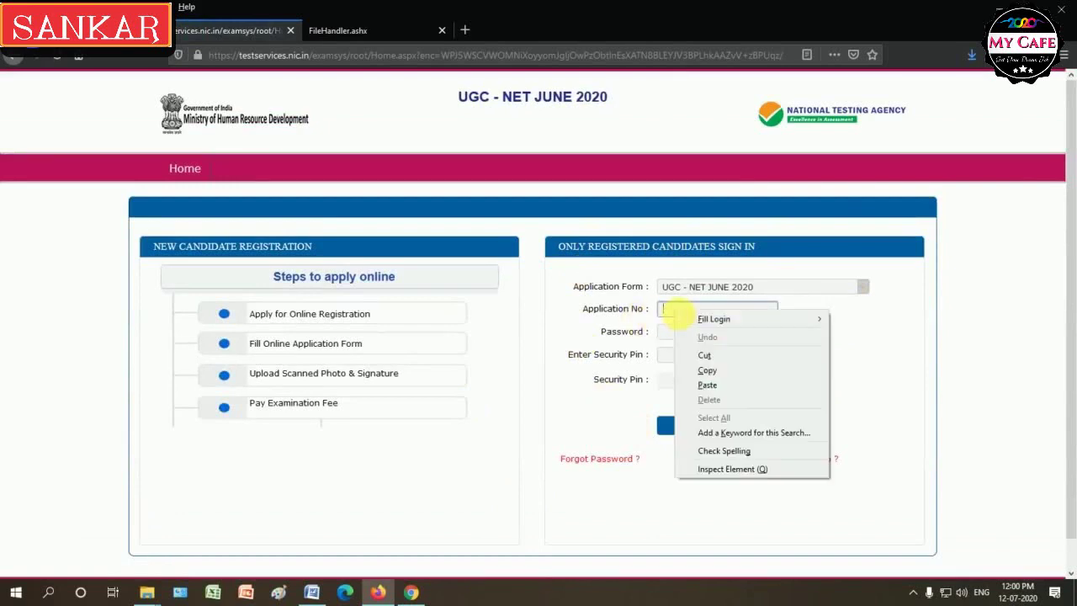
pyautogui.click(715, 378)
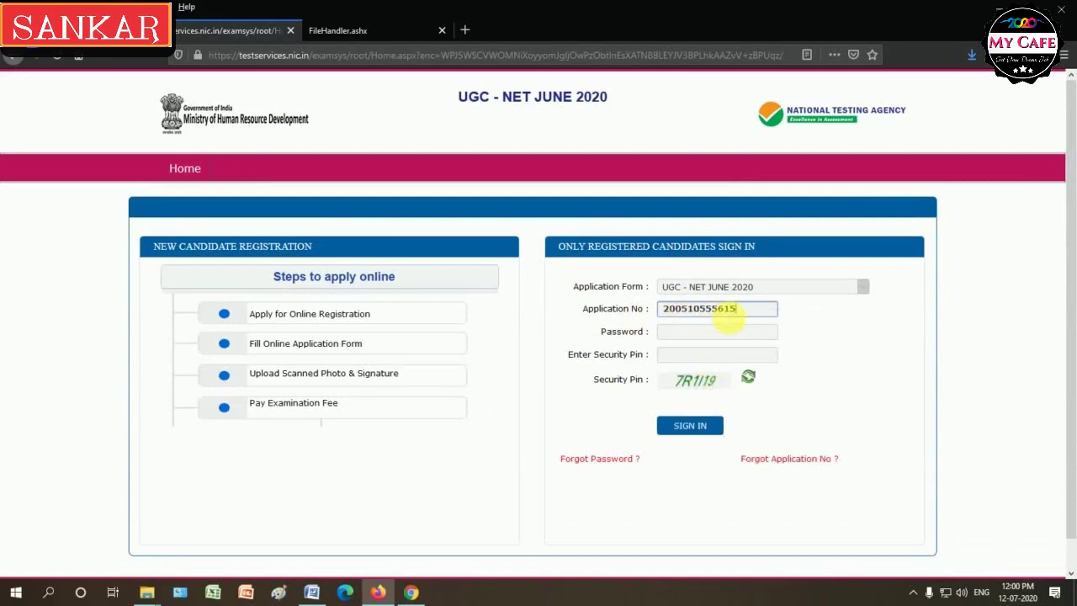
pyautogui.click(678, 335)
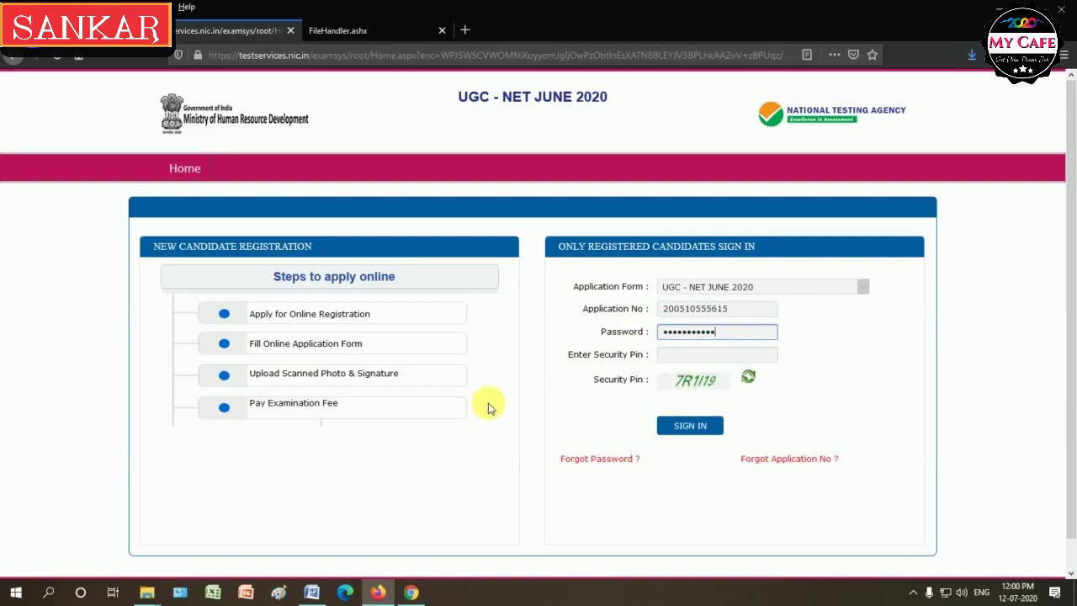
pyautogui.click(932, 341)
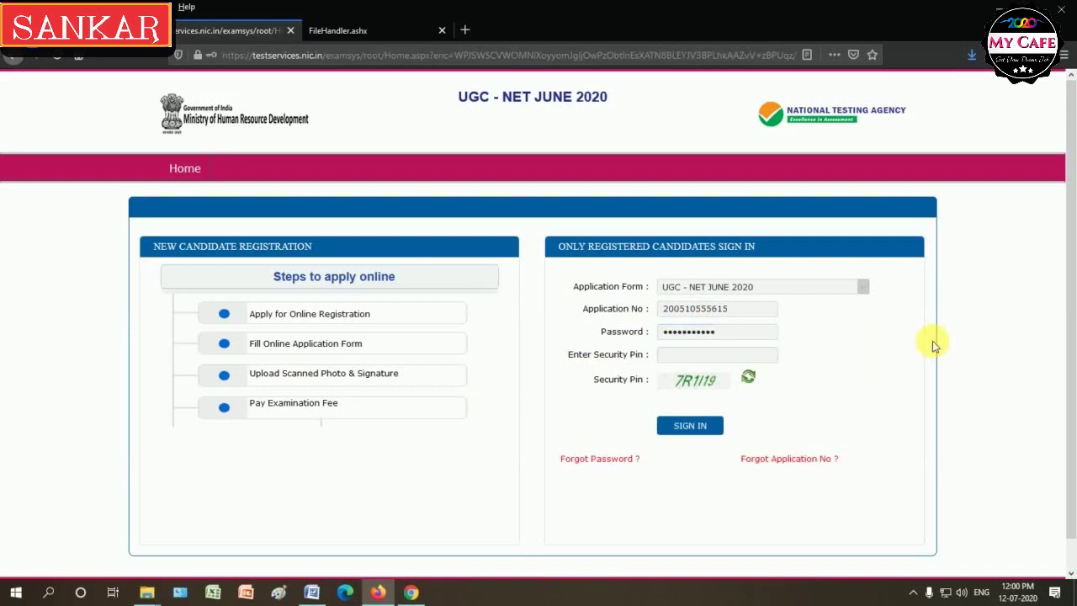
pyautogui.click(689, 358)
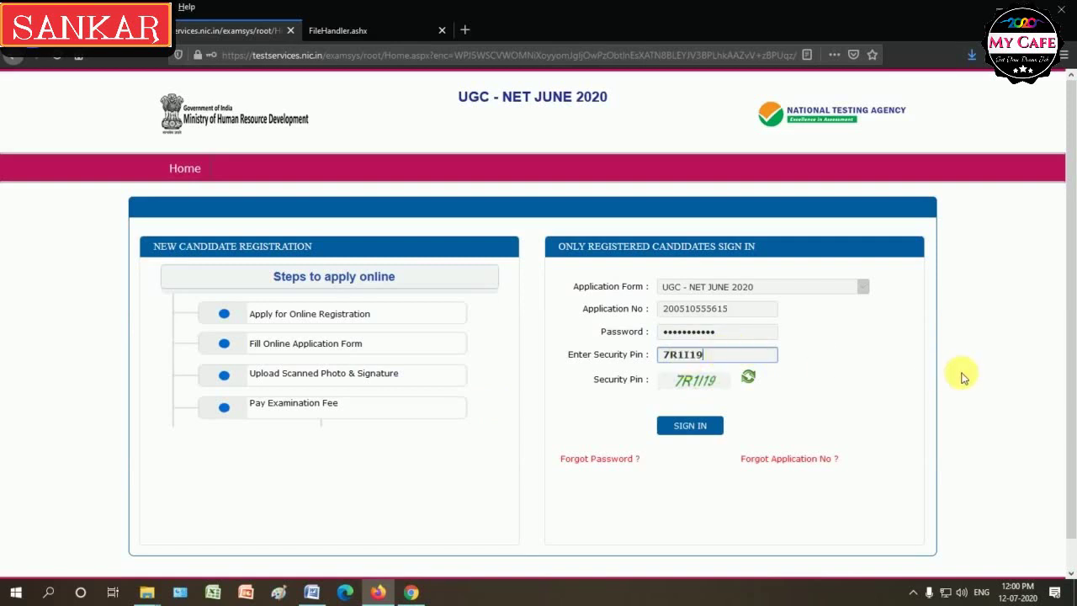
pyautogui.click(703, 365)
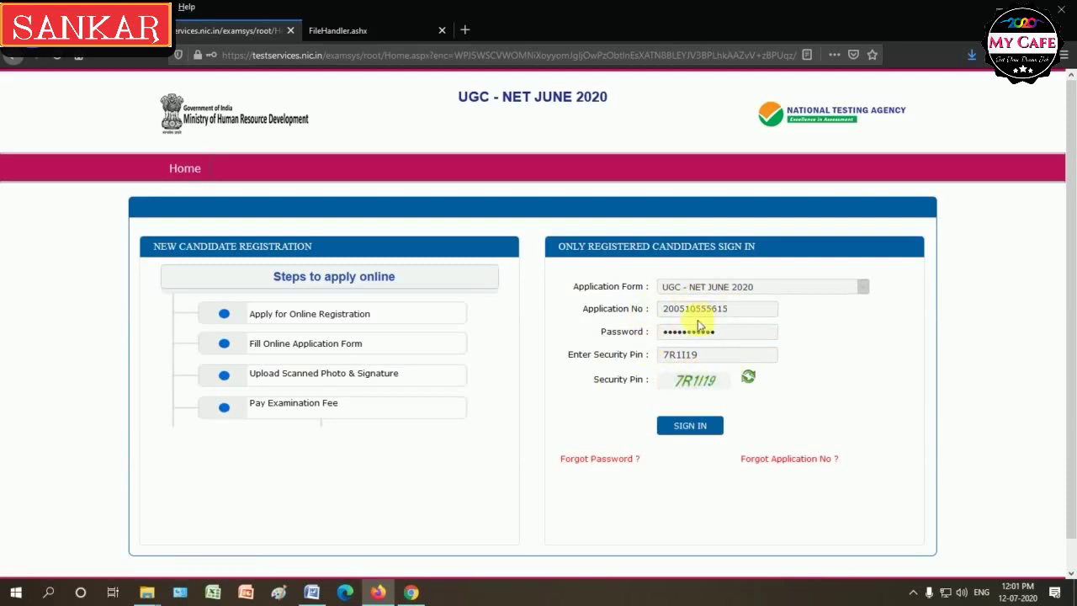
pyautogui.click(697, 432)
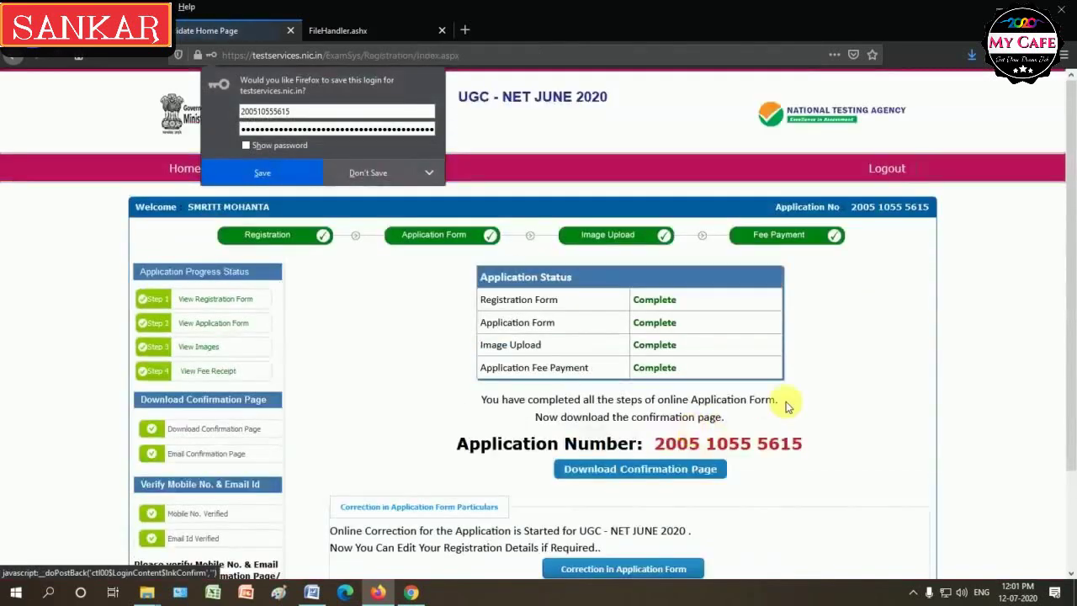
pyautogui.click(993, 308)
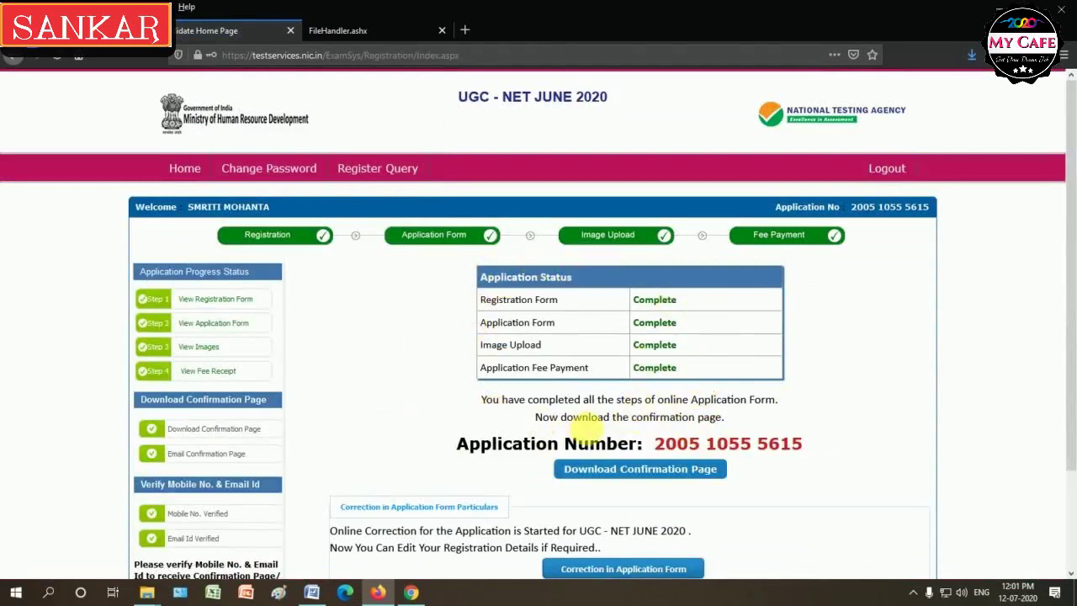
# - Open the application form correction, agree to the correction instructions and proceed for correction
pyautogui.scroll(-1, 587, 429)
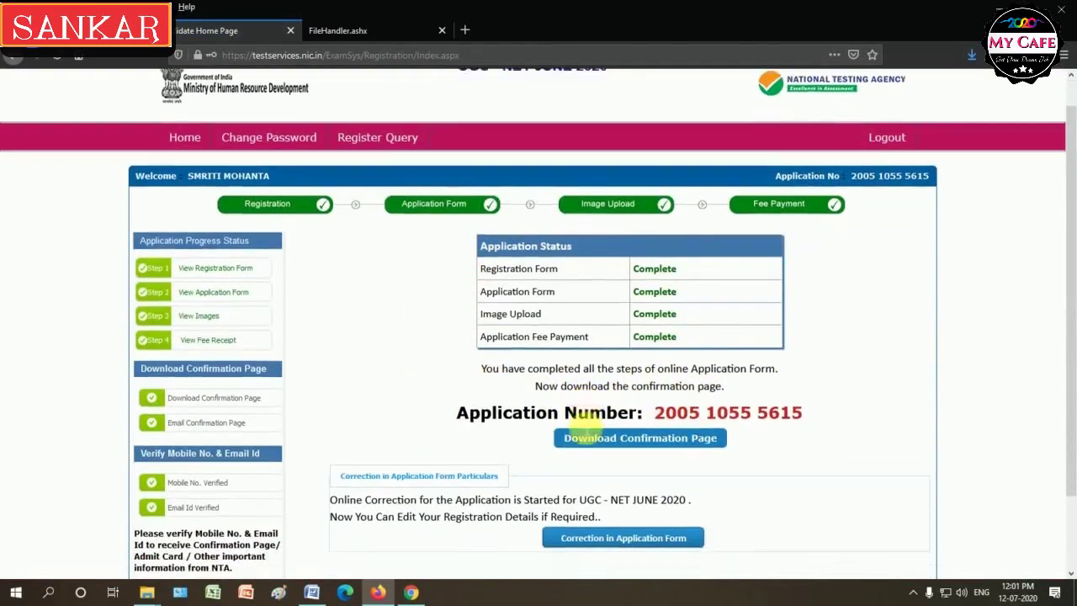
pyautogui.scroll(-1, 614, 530)
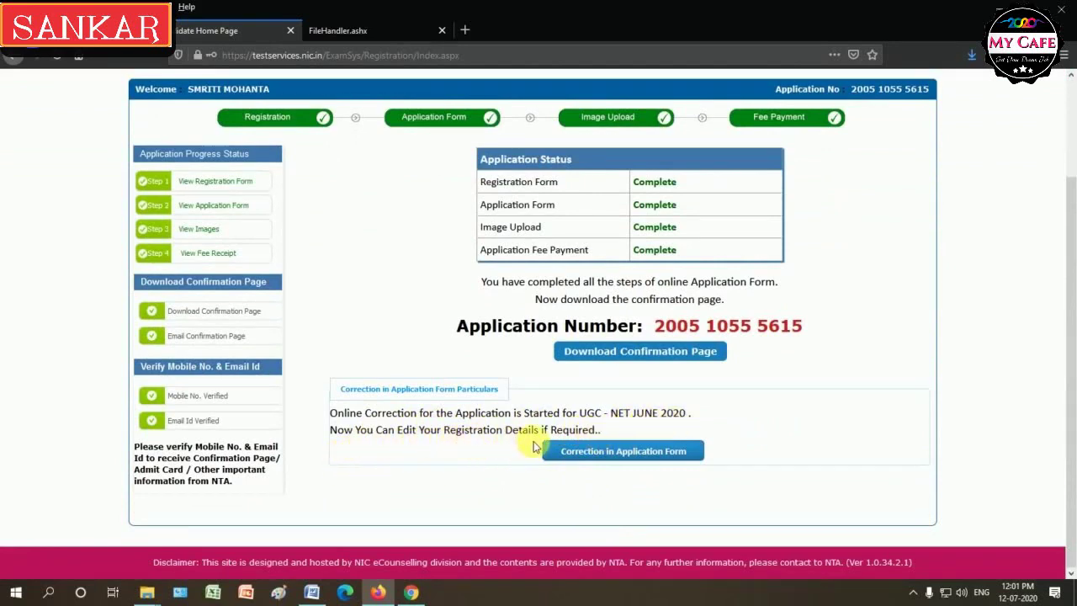
pyautogui.click(623, 460)
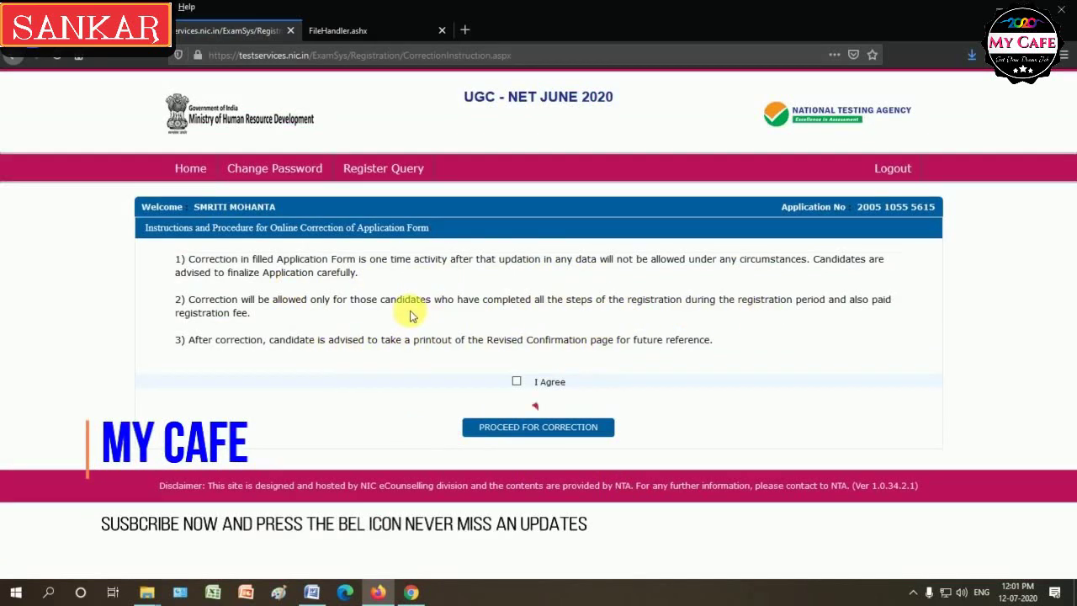
pyautogui.click(516, 383)
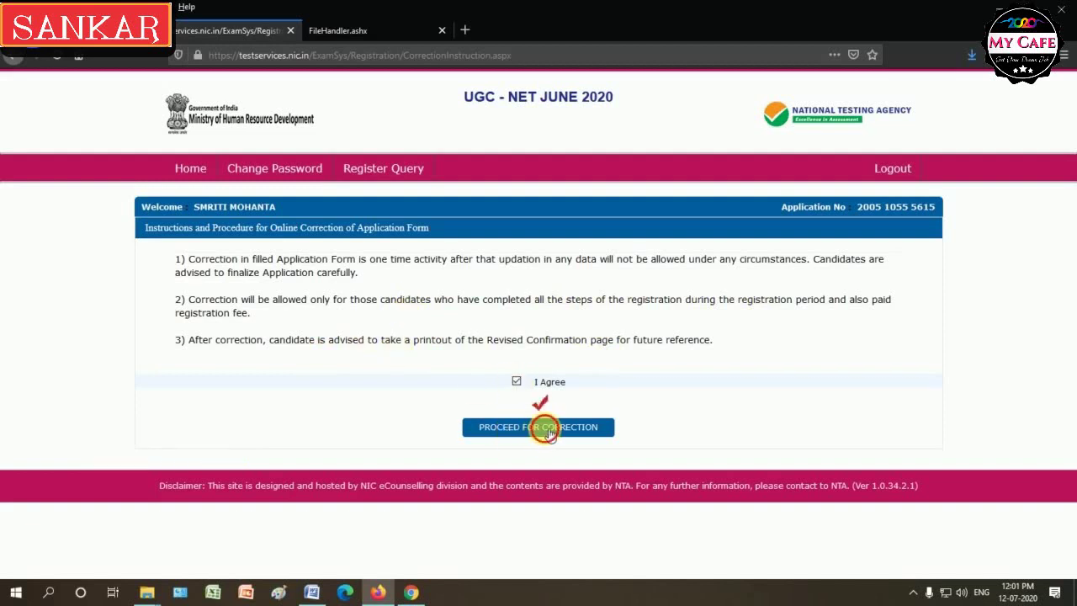
pyautogui.click(550, 435)
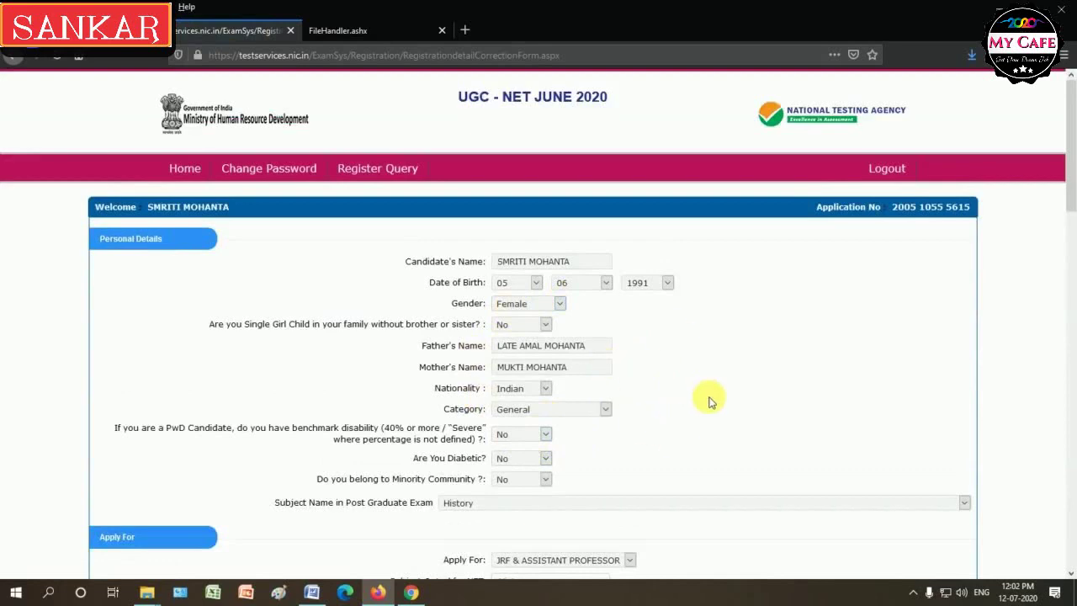
# - Review the correction form's personal, exam city, education, research and contact details, plus the uploaded photograph and signature
pyautogui.scroll(-3, 698, 412)
pyautogui.scroll(-2, 705, 409)
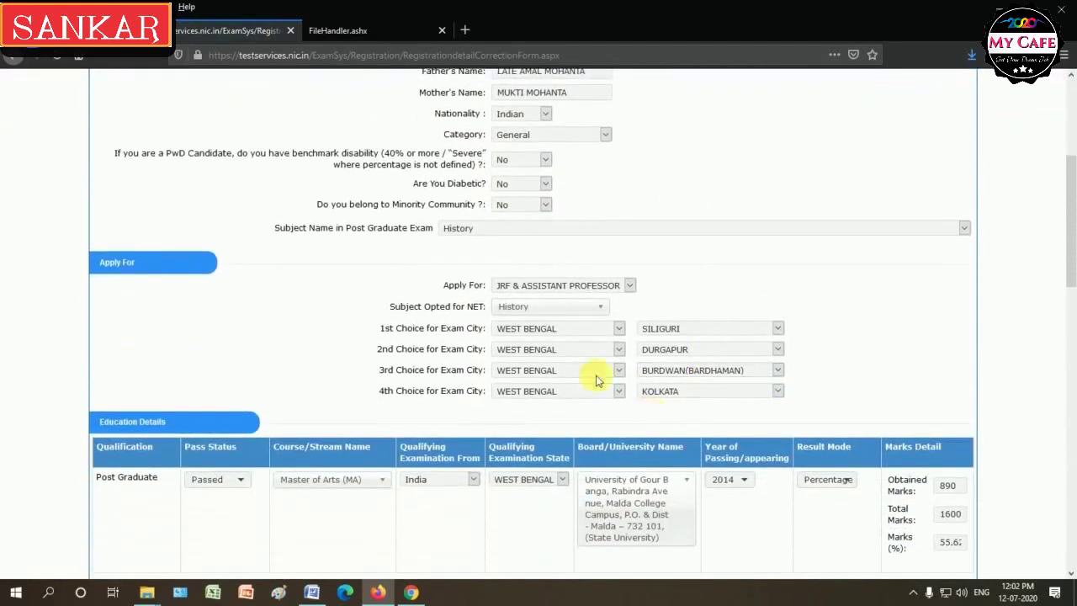
pyautogui.scroll(1, 539, 127)
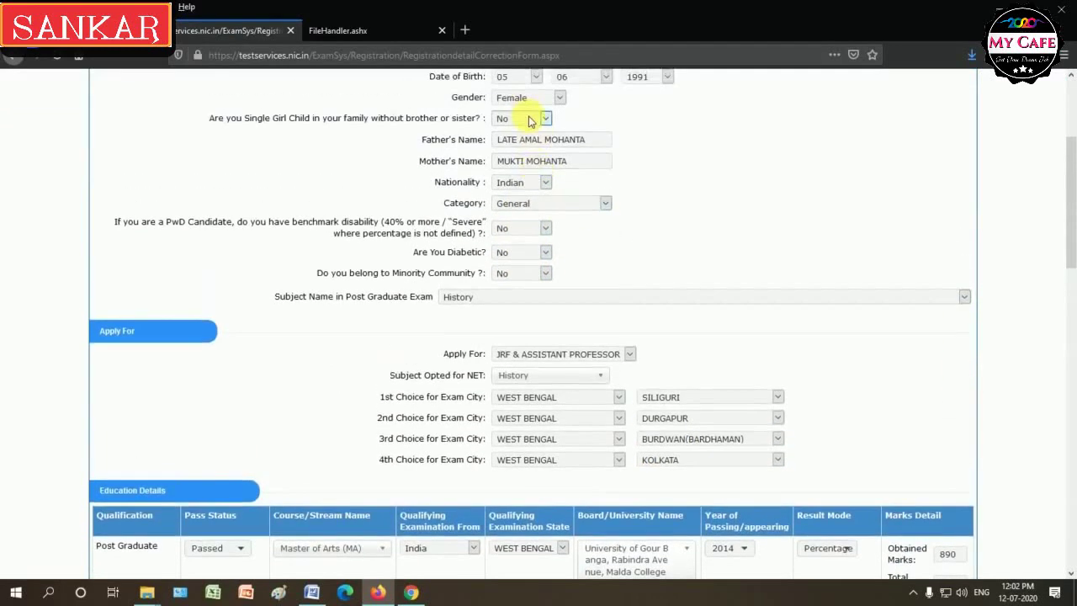
pyautogui.scroll(3, 556, 253)
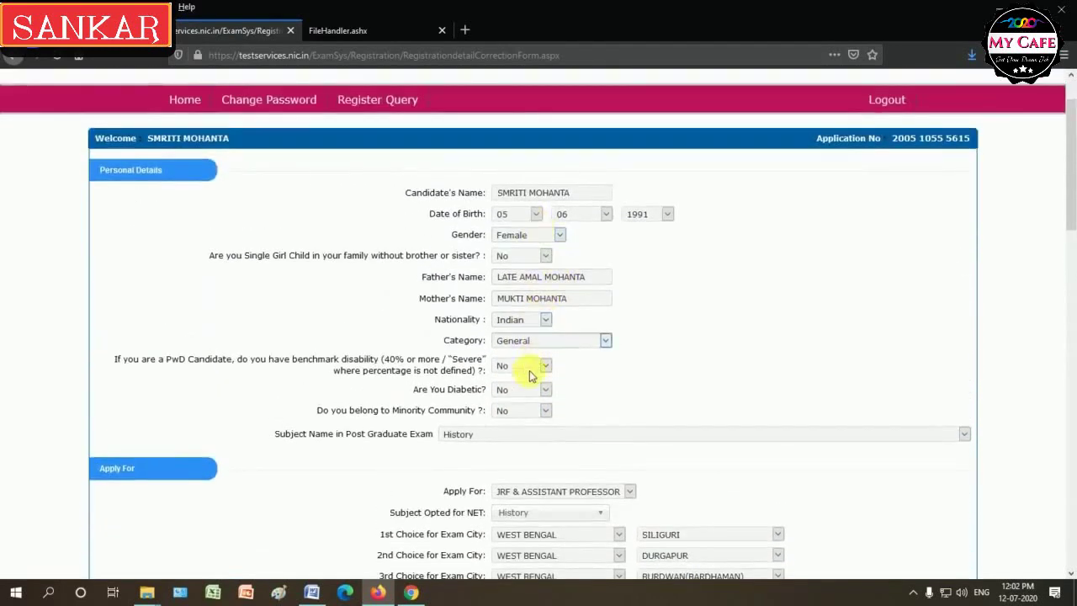
pyautogui.scroll(-1, 585, 420)
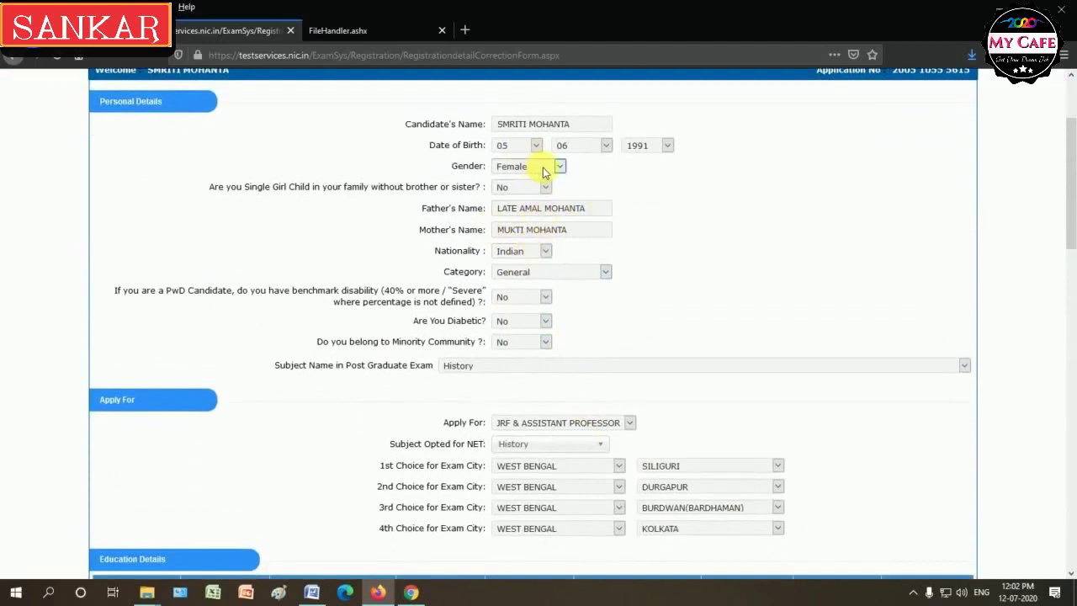
pyautogui.scroll(-1, 590, 303)
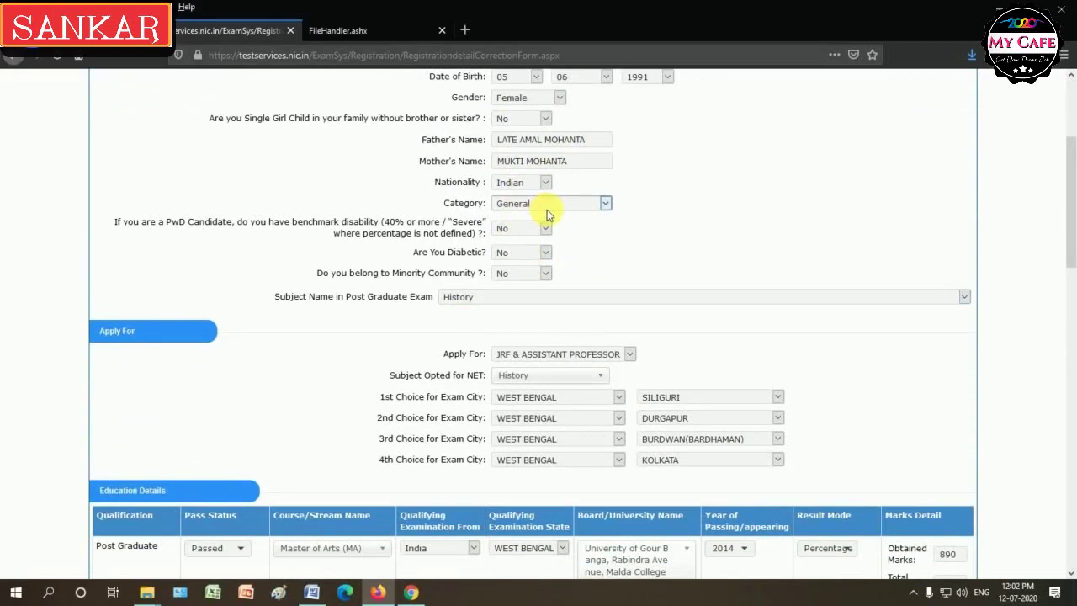
pyautogui.scroll(-2, 548, 313)
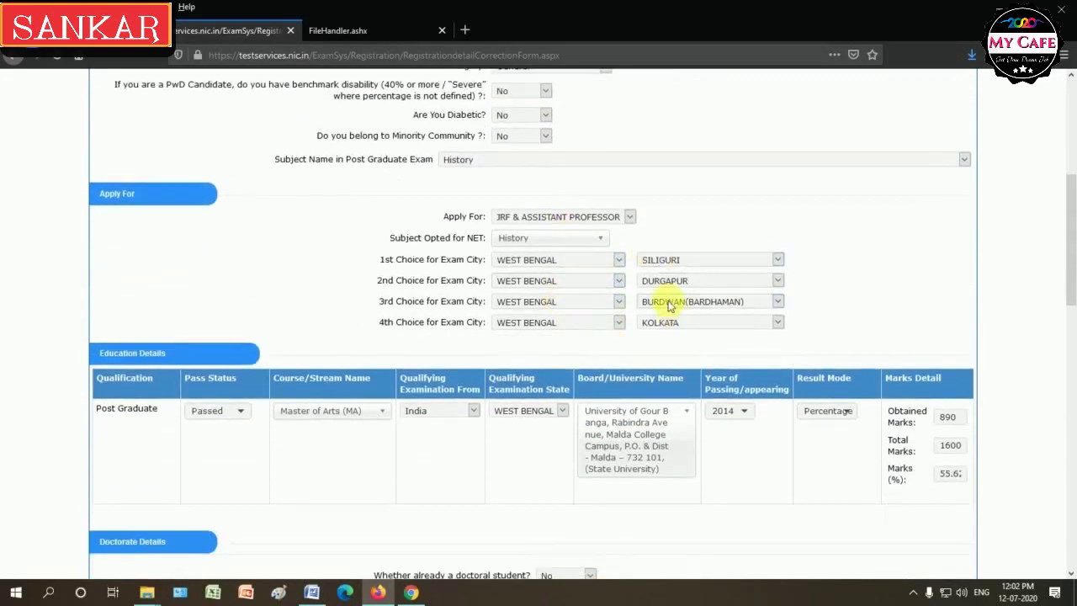
pyautogui.scroll(-1, 537, 389)
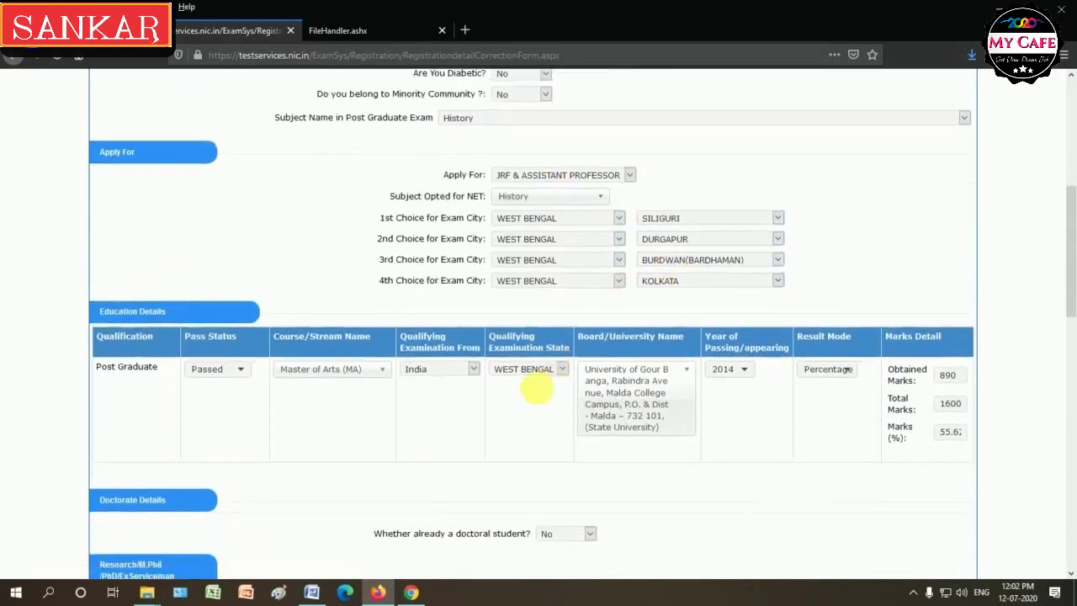
pyautogui.scroll(-3, 537, 389)
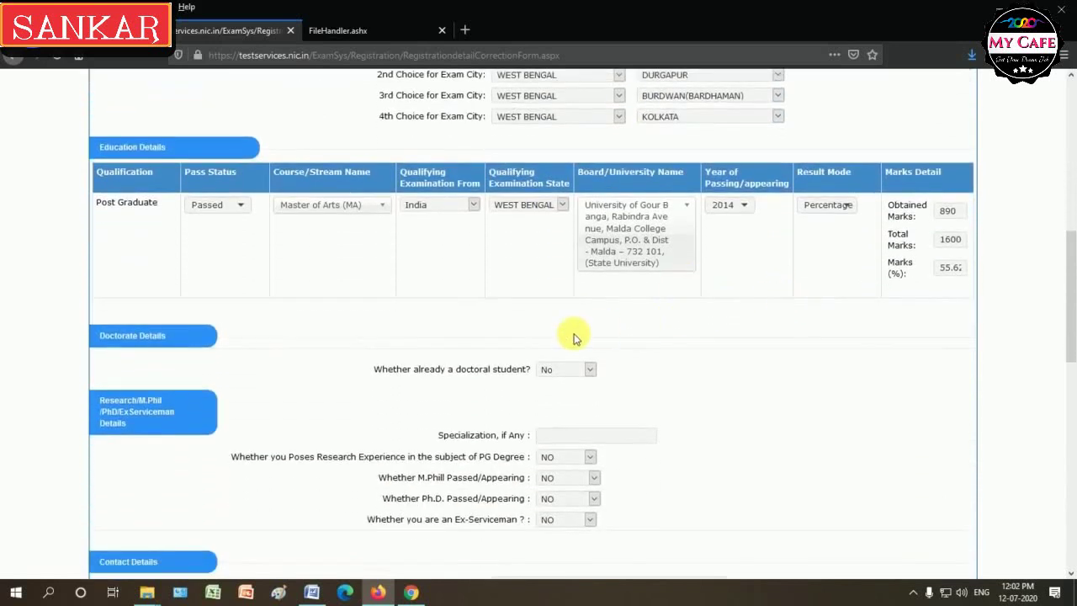
pyautogui.scroll(-1, 573, 338)
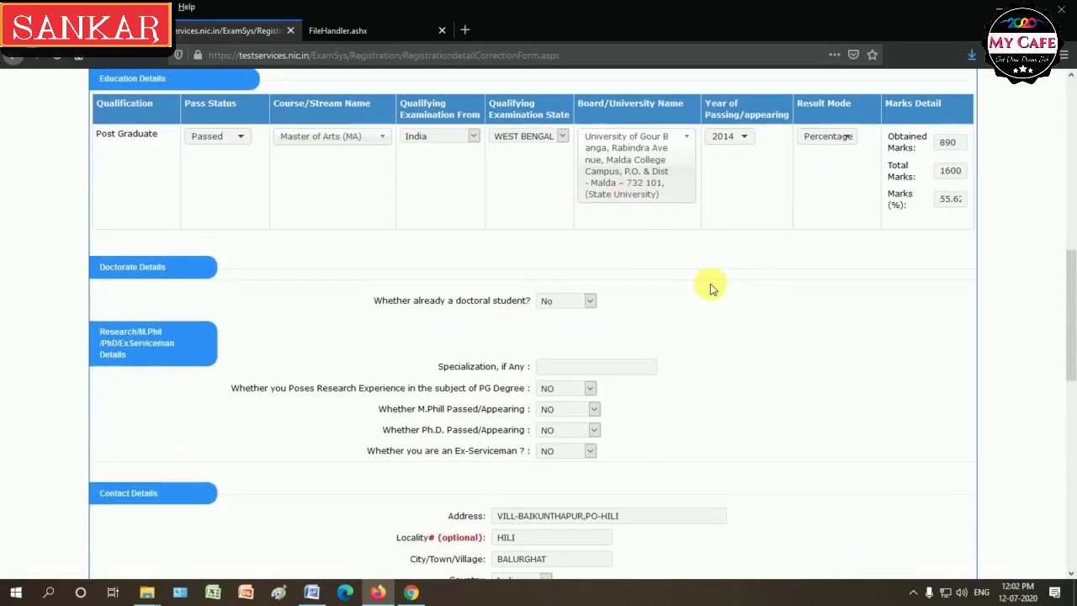
pyautogui.scroll(-5, 711, 284)
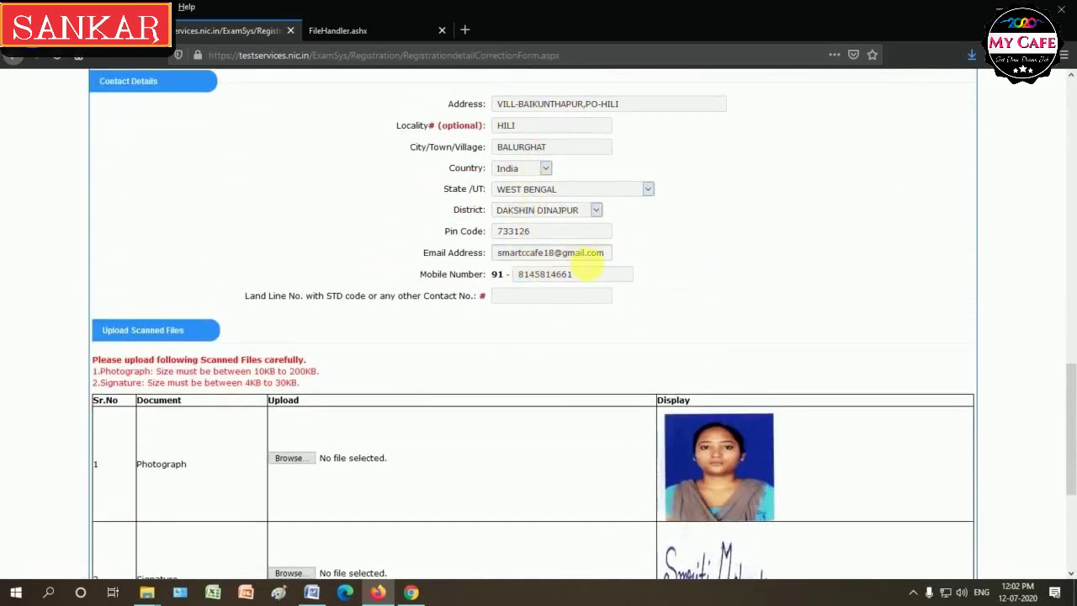
pyautogui.scroll(-4, 648, 313)
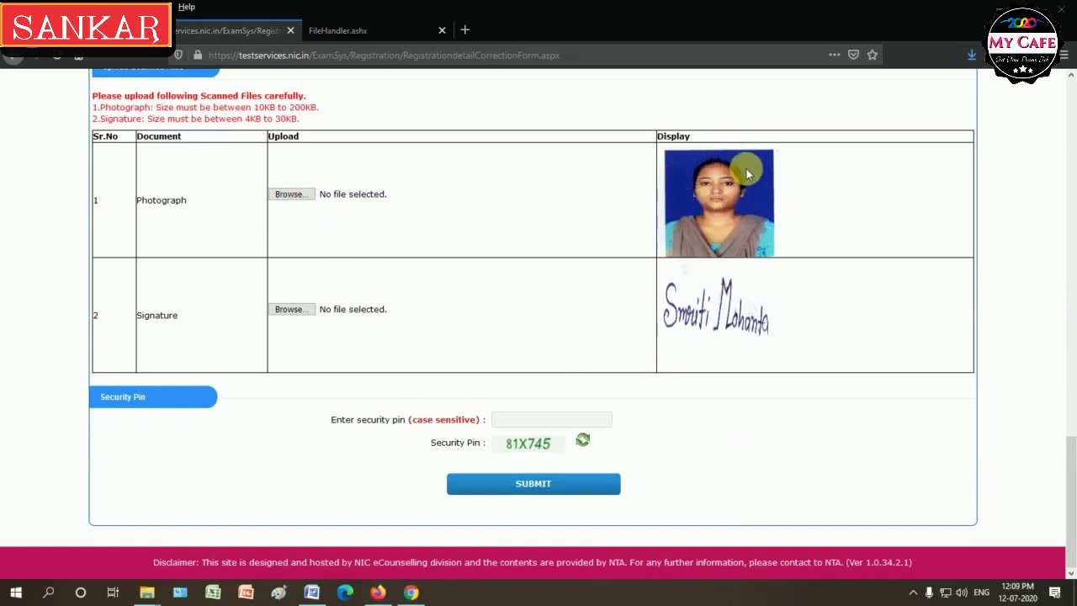
# - Upload the candidate's new photograph from the DOKAN folder on the Desktop for the Photograph document
pyautogui.click(290, 195)
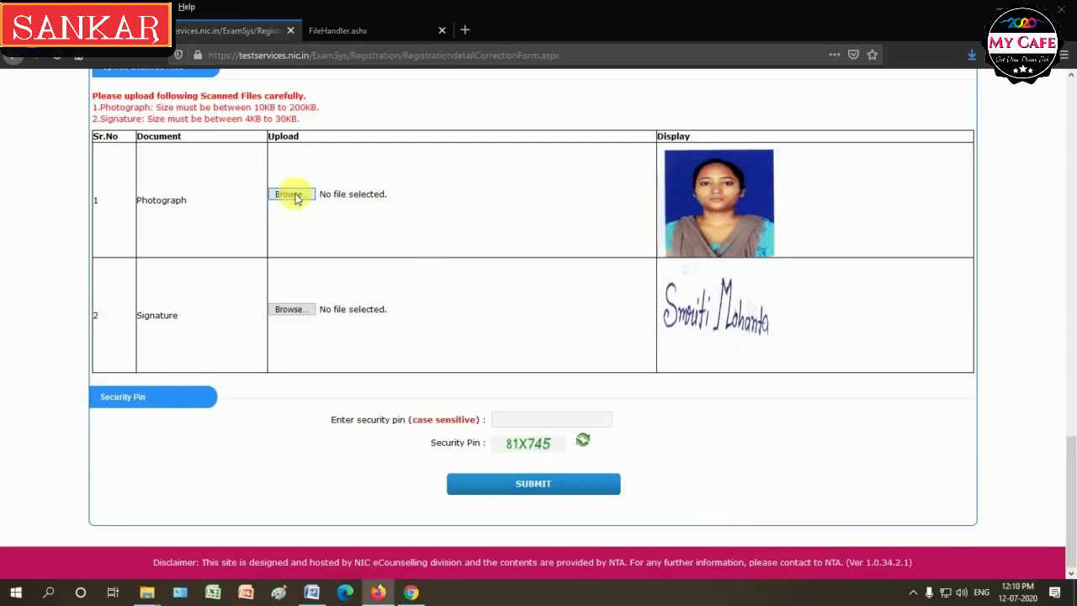
pyautogui.click(54, 74)
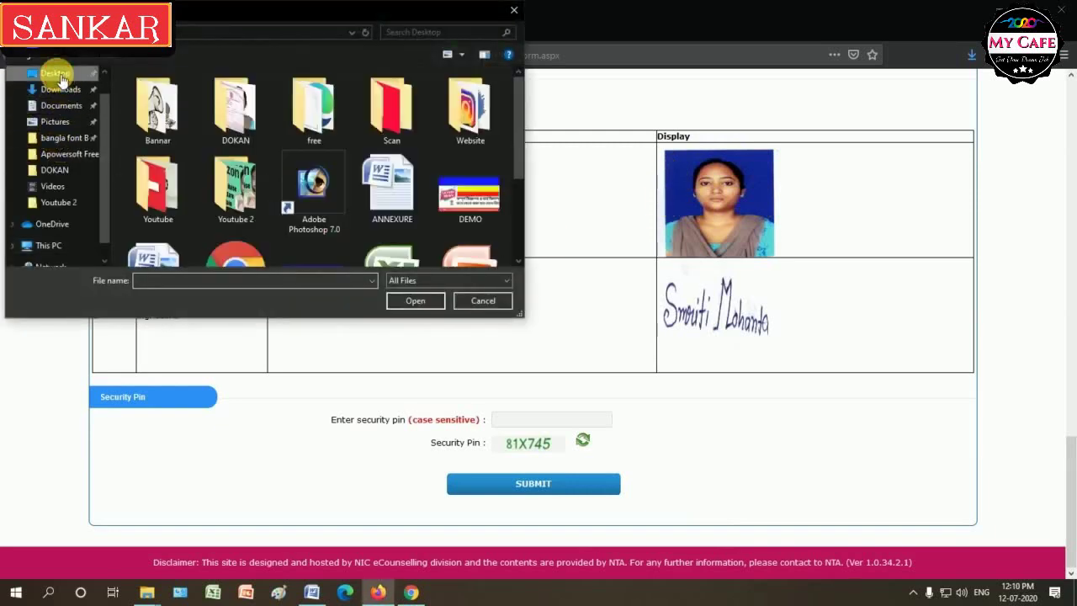
pyautogui.doubleClick(232, 109)
pyautogui.scroll(-5, 337, 194)
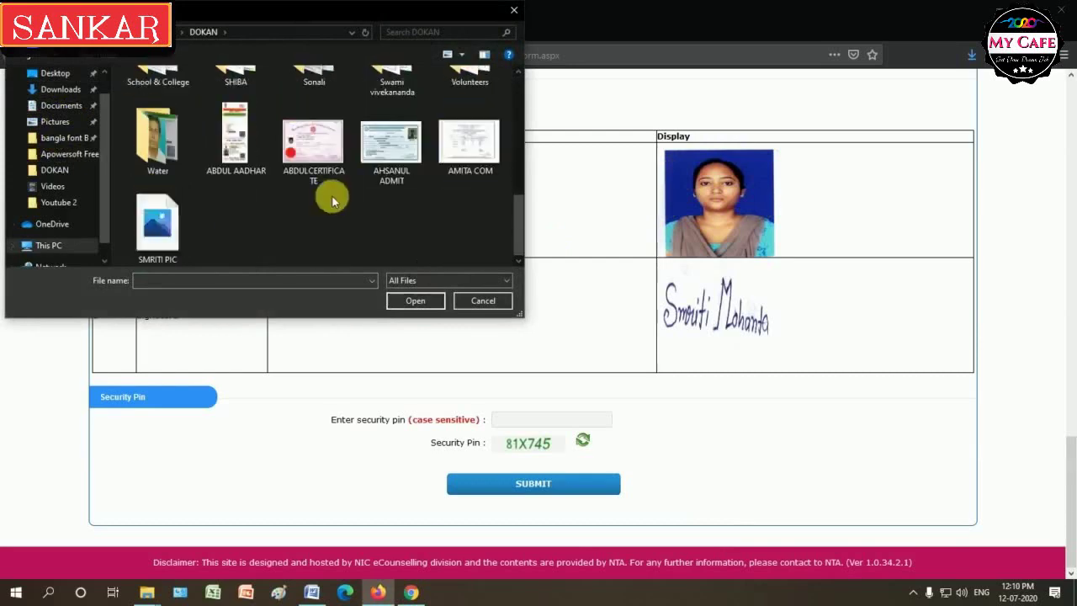
pyautogui.click(157, 226)
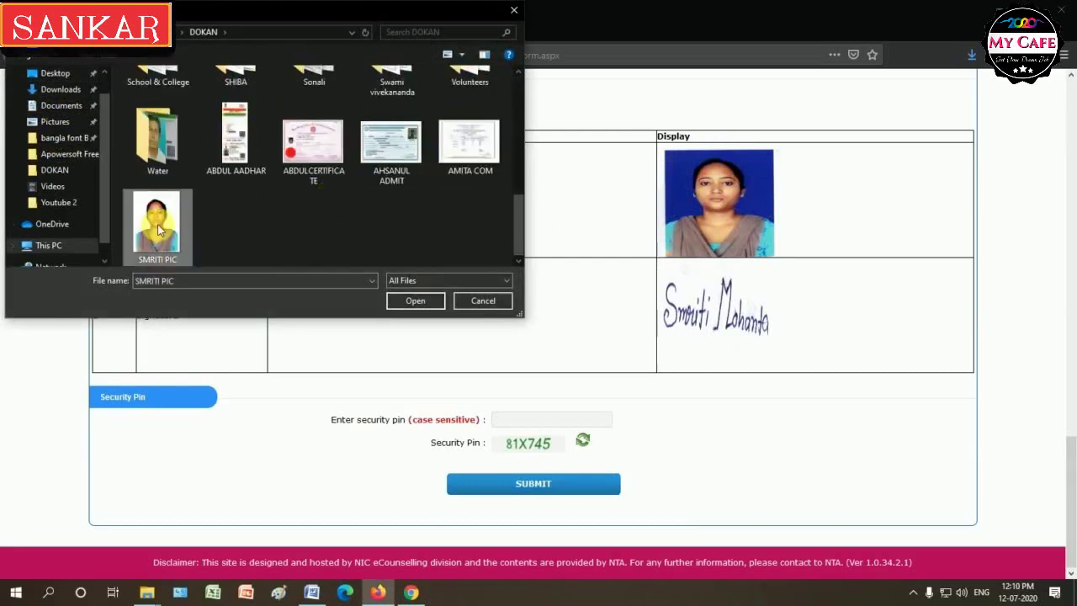
pyautogui.click(409, 301)
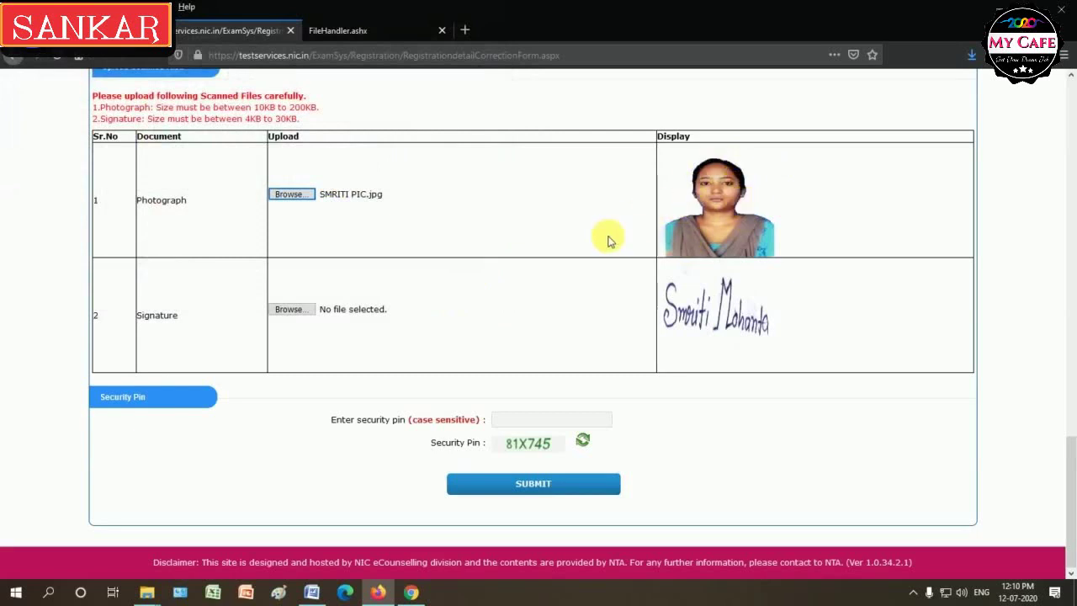
# - Enter the displayed security pin, submit the correction form and dismiss the review notice
pyautogui.click(40, 265)
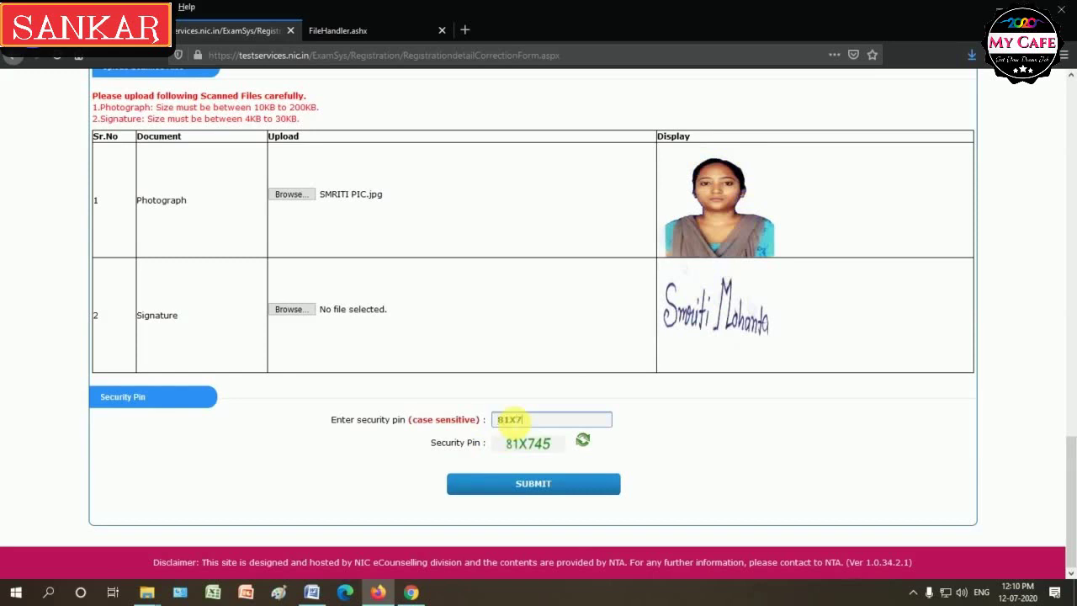
pyautogui.click(540, 491)
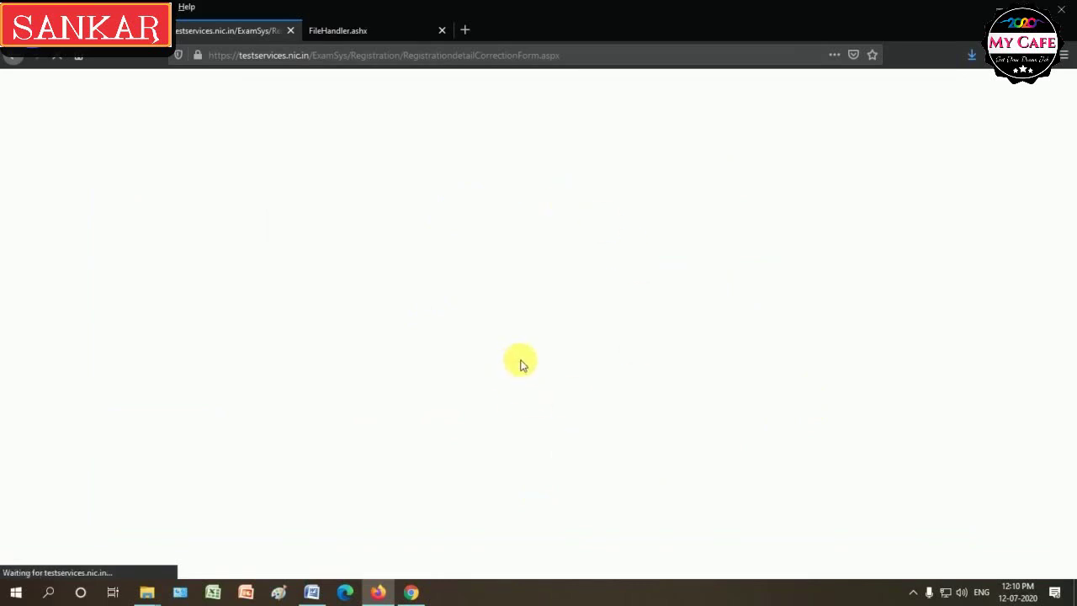
pyautogui.scroll(-10, 523, 355)
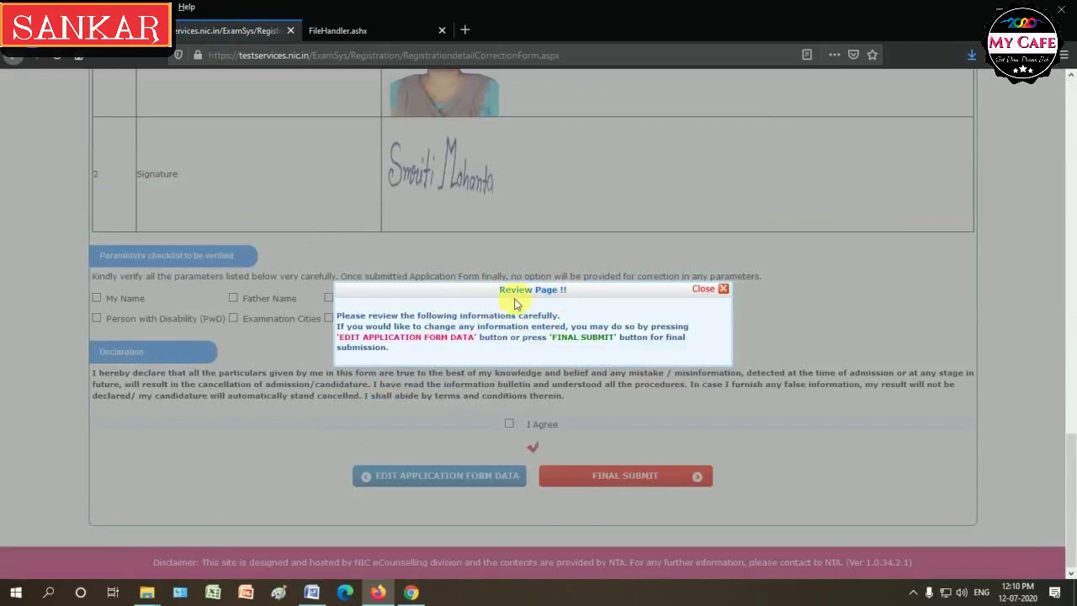
pyautogui.click(704, 289)
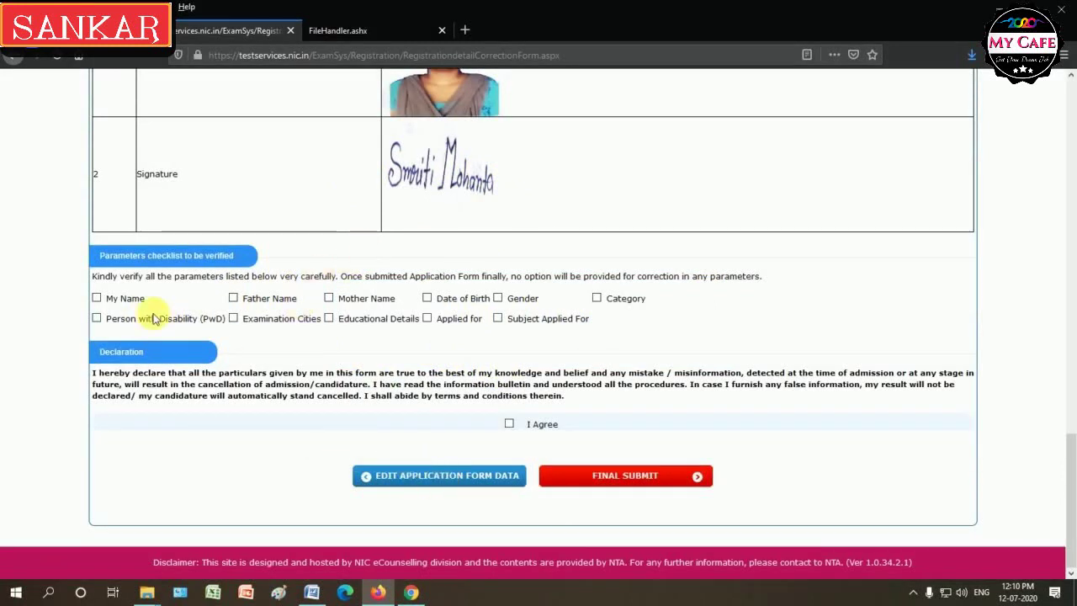
# - Mark every item in the parameters checklist as verified, from My Name through Subject Applied For
pyautogui.click(97, 298)
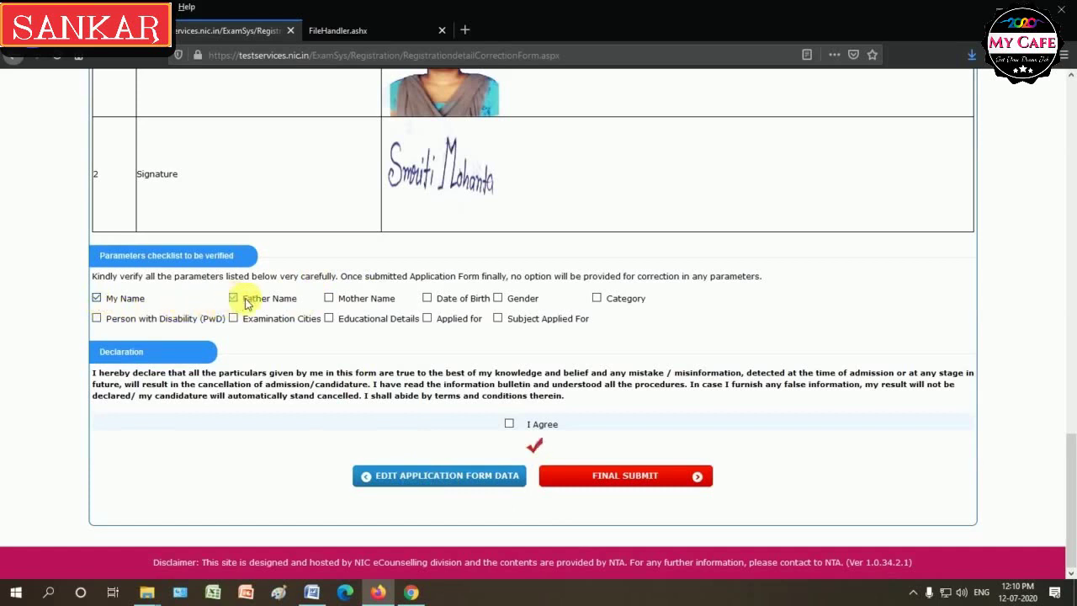
pyautogui.click(330, 300)
pyautogui.click(428, 298)
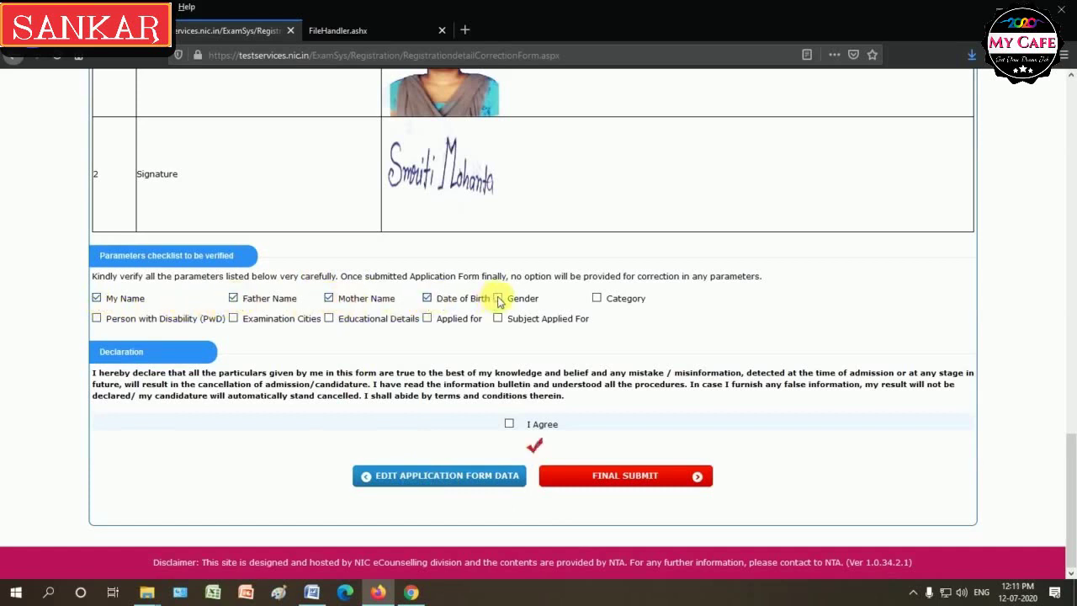
pyautogui.click(499, 298)
pyautogui.click(596, 299)
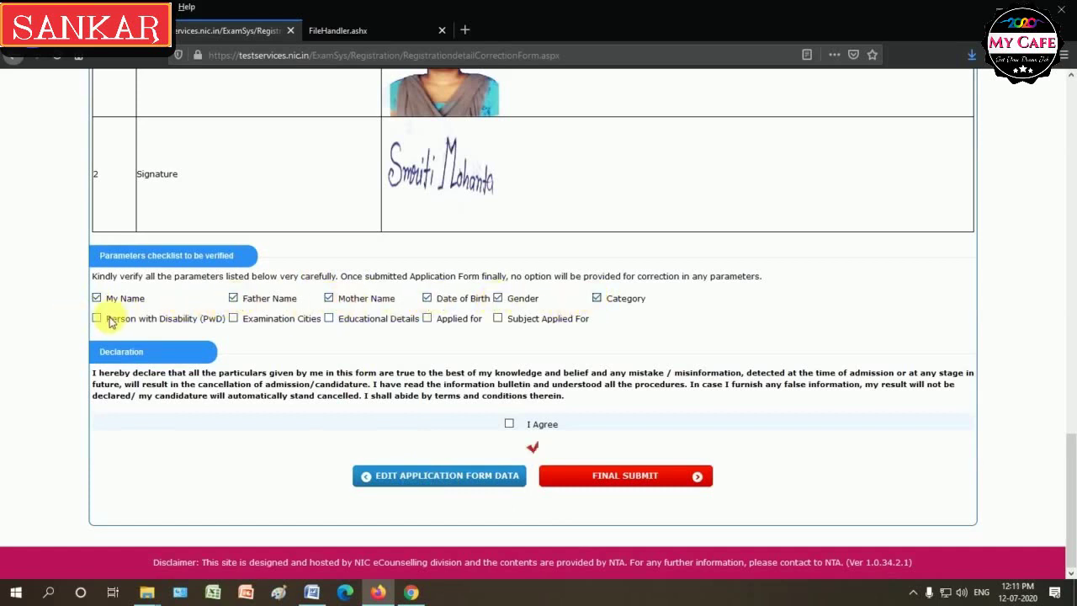
pyautogui.click(97, 319)
pyautogui.click(233, 318)
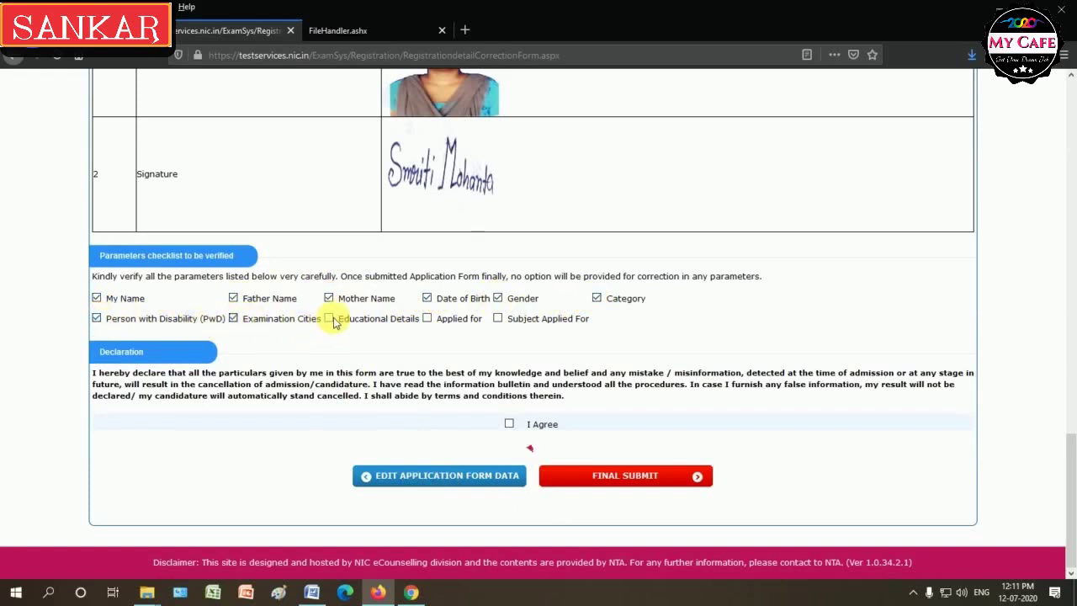
pyautogui.click(329, 318)
pyautogui.click(427, 318)
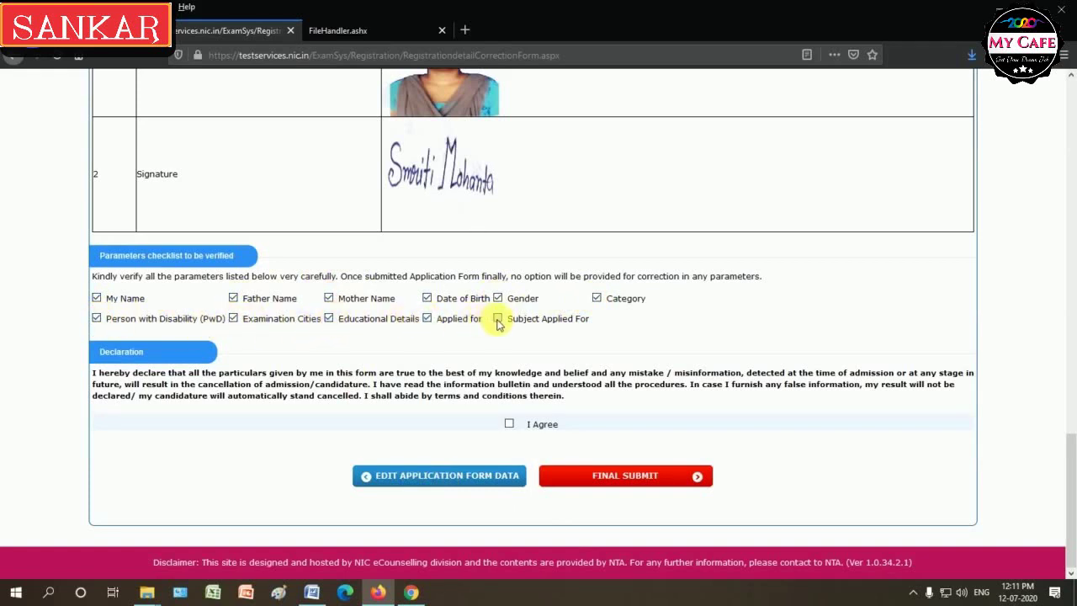
pyautogui.click(499, 319)
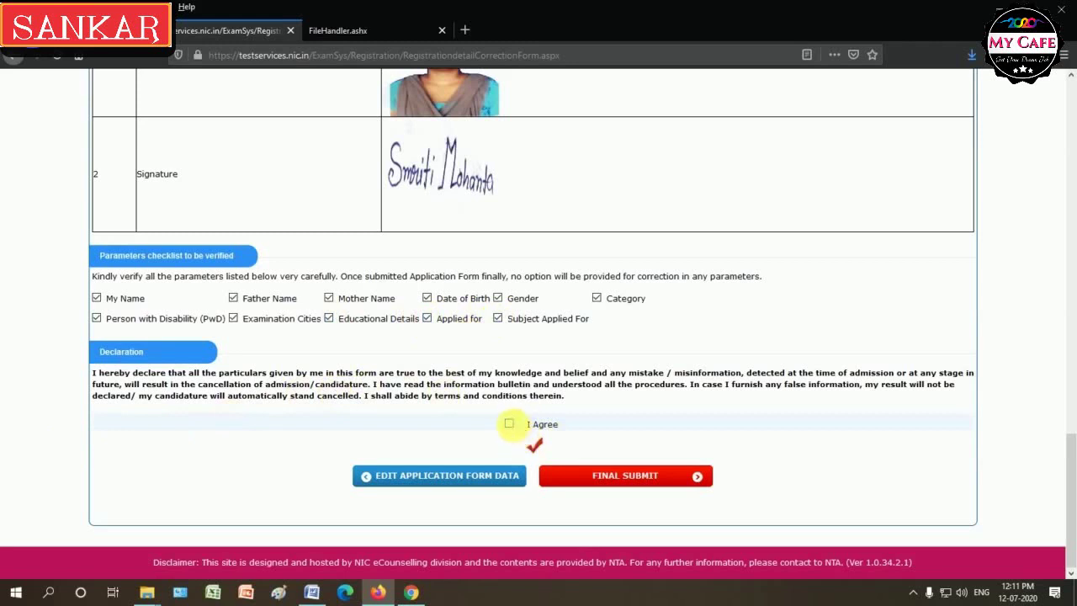
# - Agree to the declaration, then make the final submission of the application form and confirm it
pyautogui.click(509, 425)
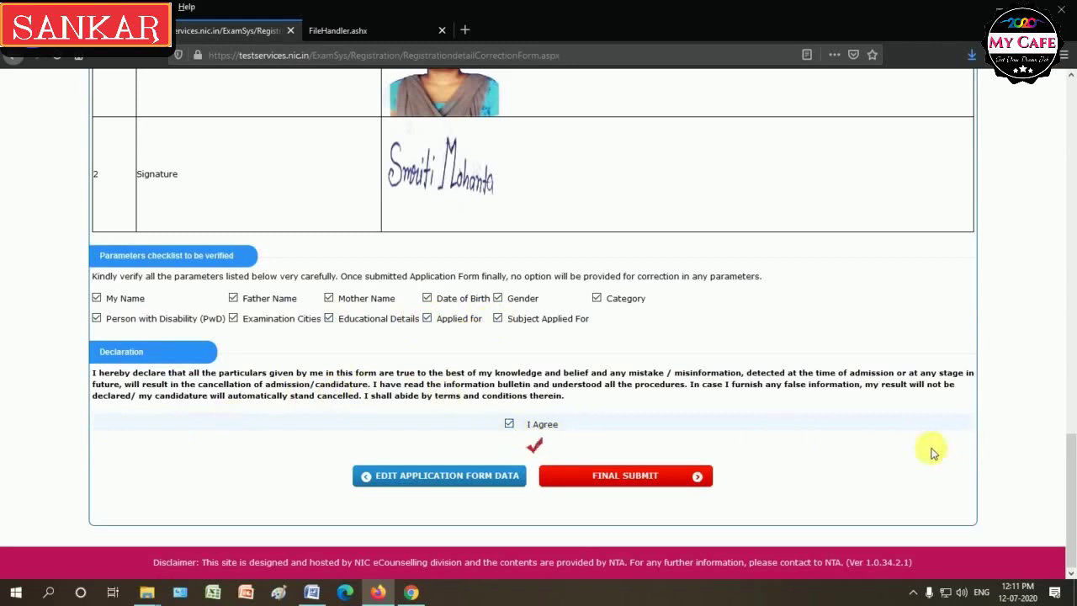
pyautogui.click(624, 477)
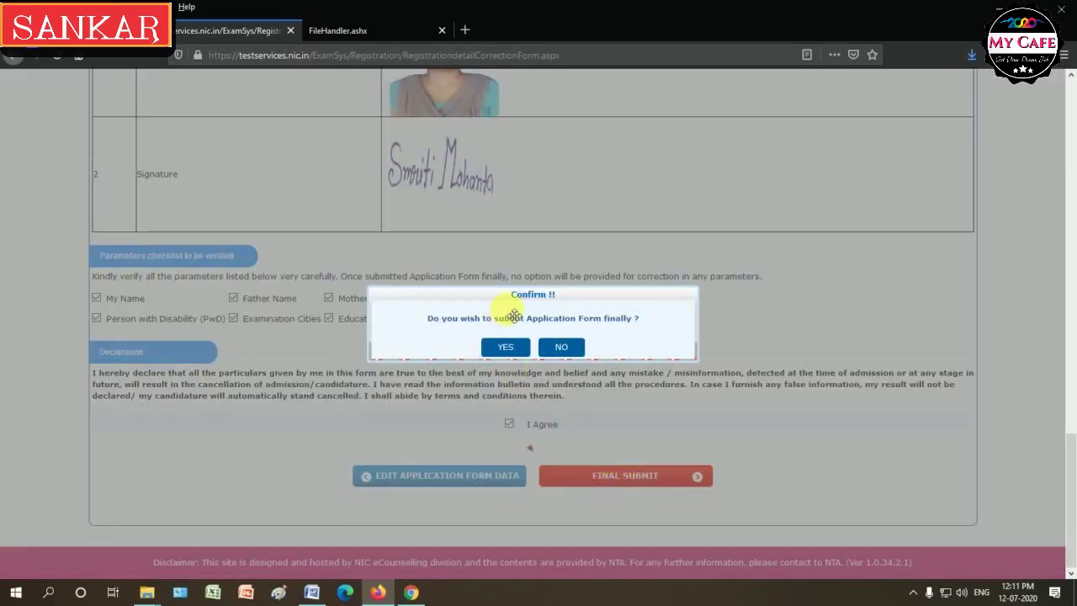
pyautogui.click(505, 347)
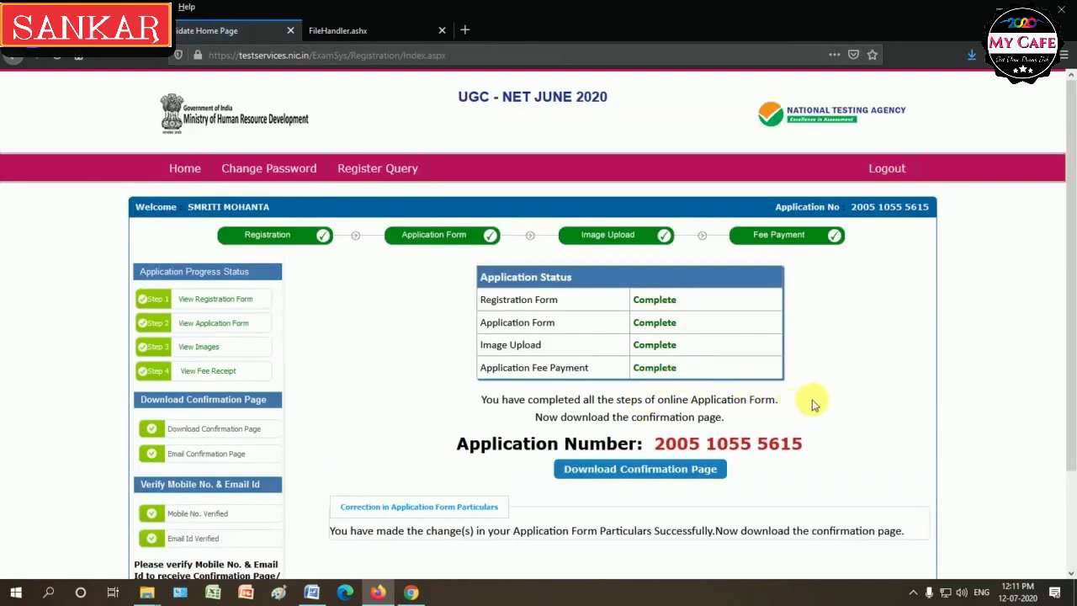
# - Download the application's confirmation page and save the PDF file
pyautogui.scroll(-1, 813, 405)
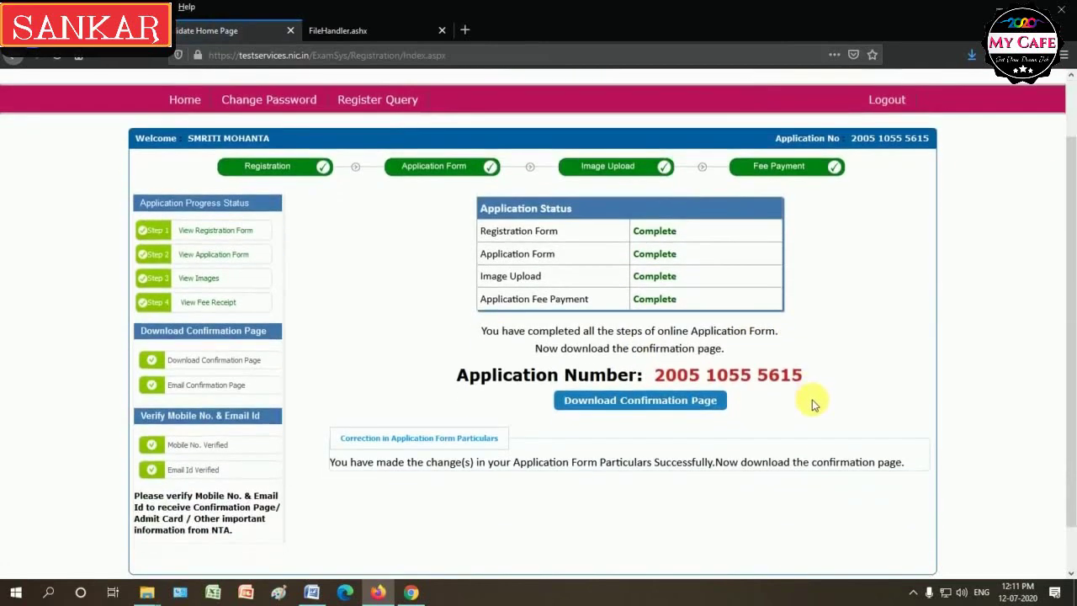
pyautogui.scroll(-1, 781, 409)
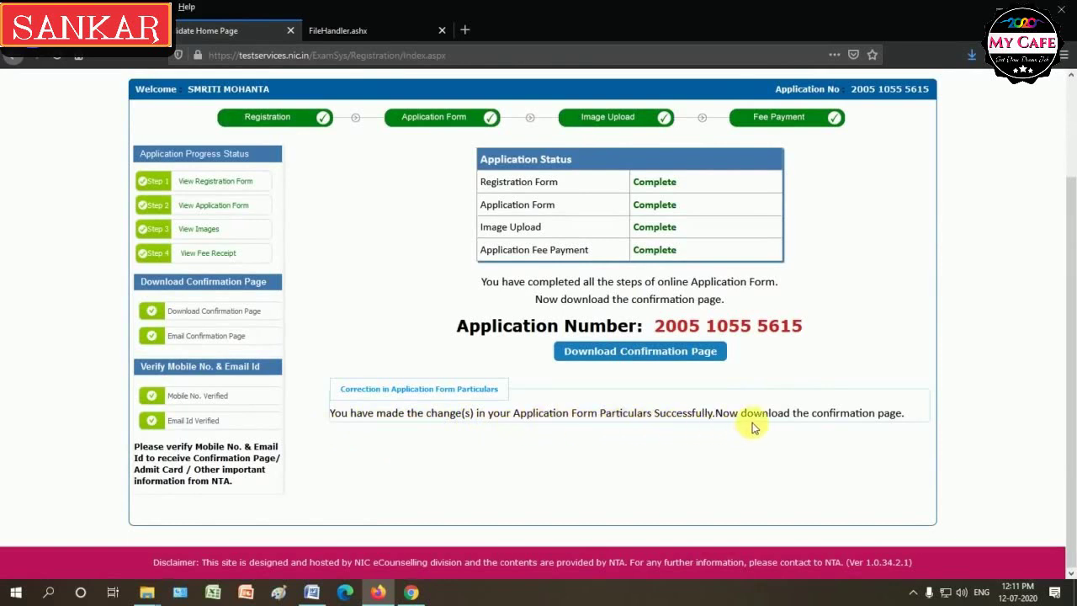
pyautogui.click(637, 352)
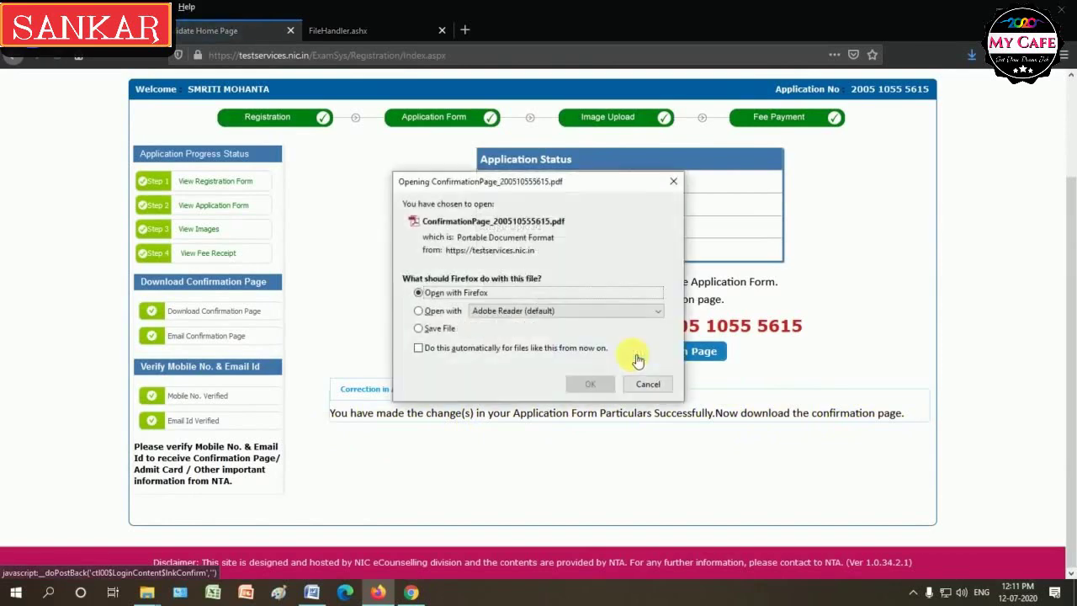
pyautogui.click(421, 330)
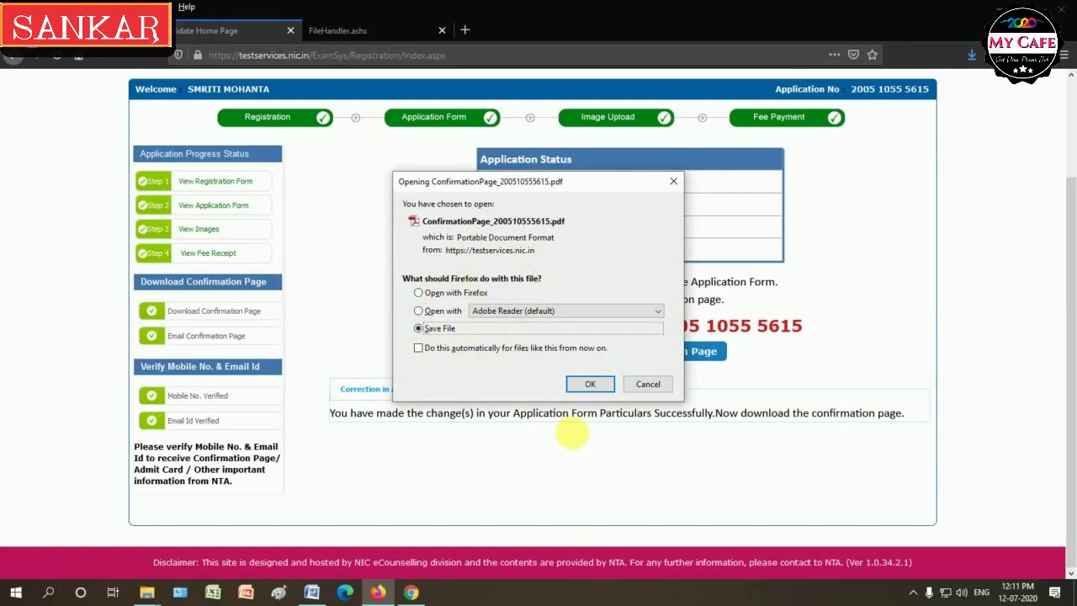
pyautogui.click(589, 384)
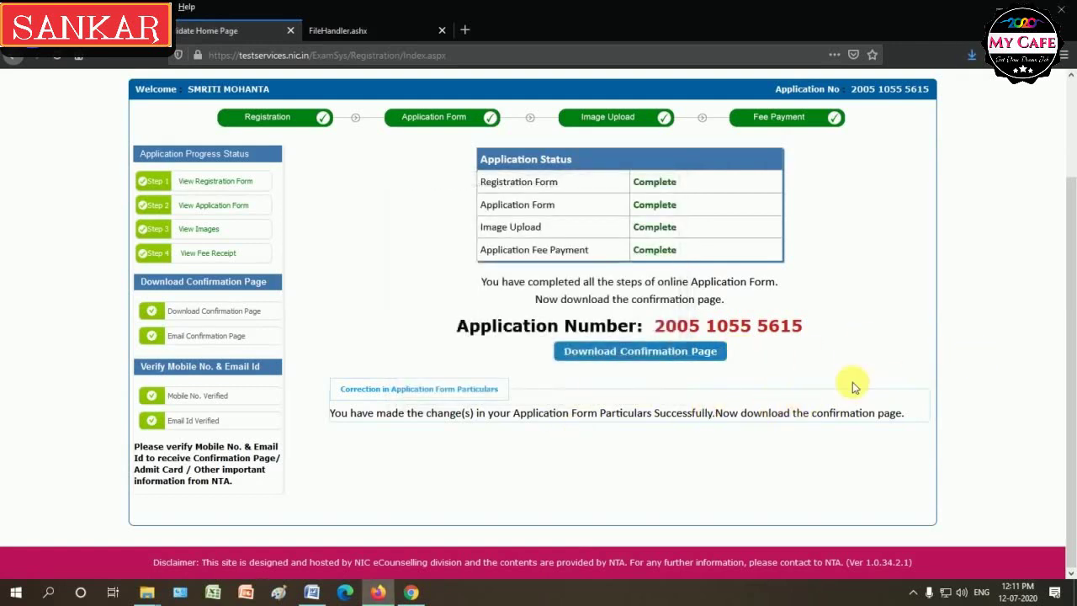
# - Log out of the candidate account and confirm the logout
pyautogui.scroll(2, 738, 412)
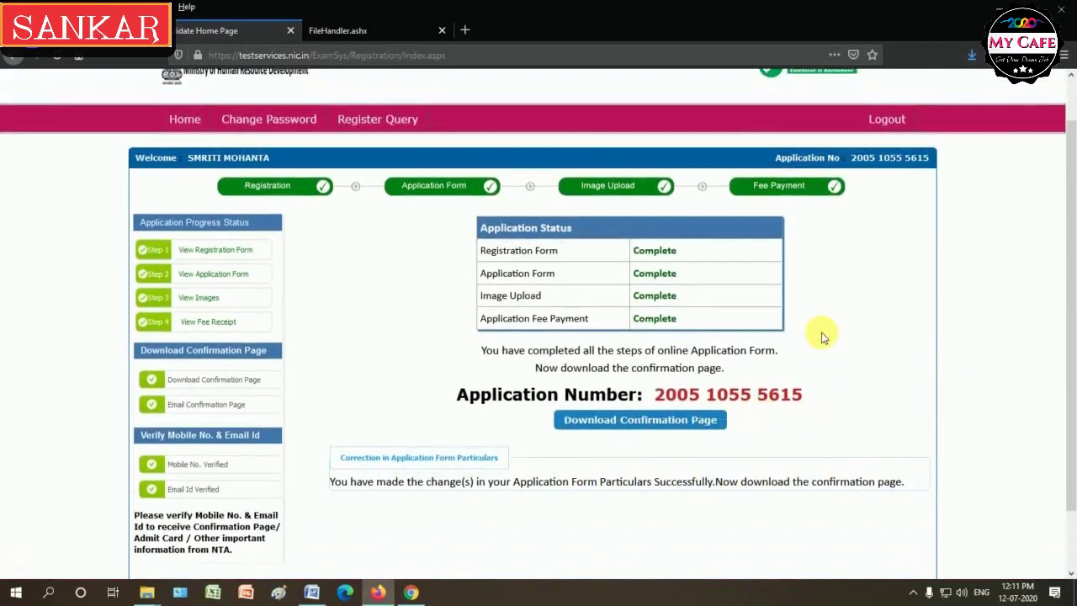
pyautogui.scroll(1, 850, 278)
pyautogui.click(888, 168)
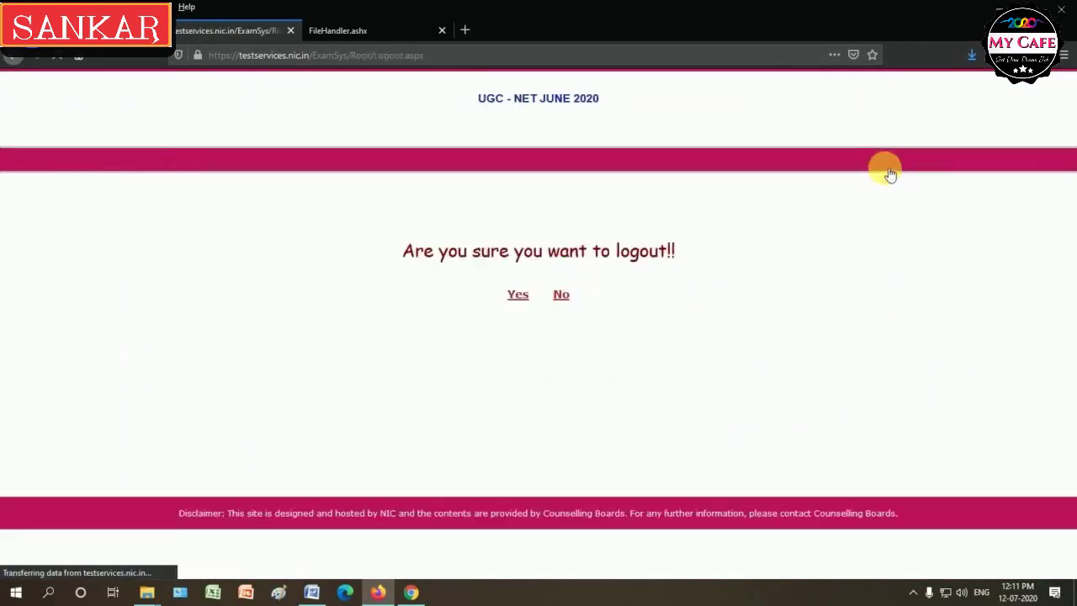
pyautogui.click(521, 296)
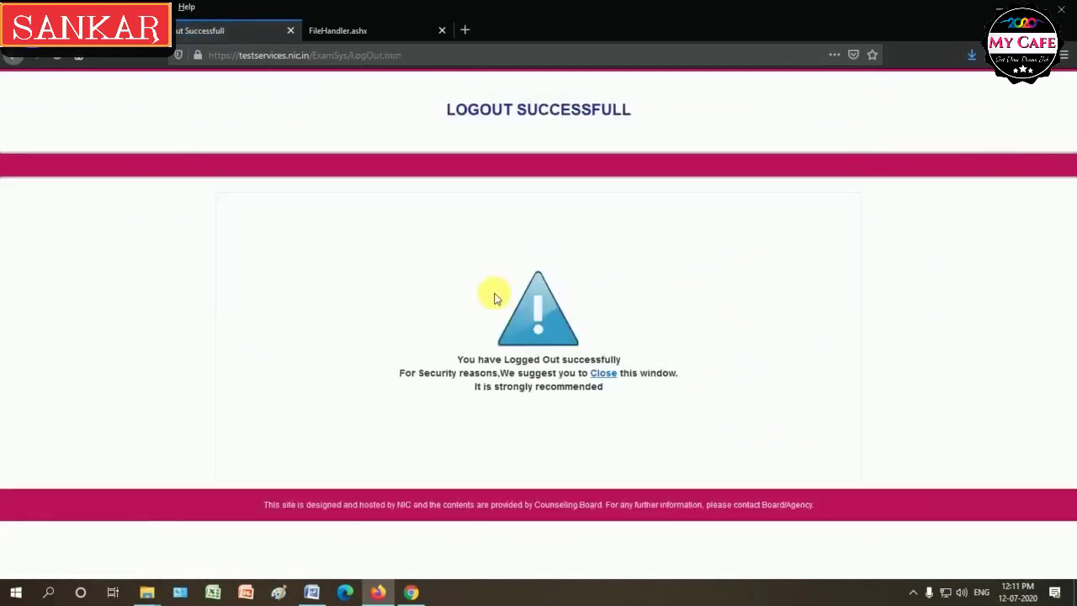
# - Return to the open NTA public notice on corrections and view its first page from the beginning
pyautogui.click(364, 32)
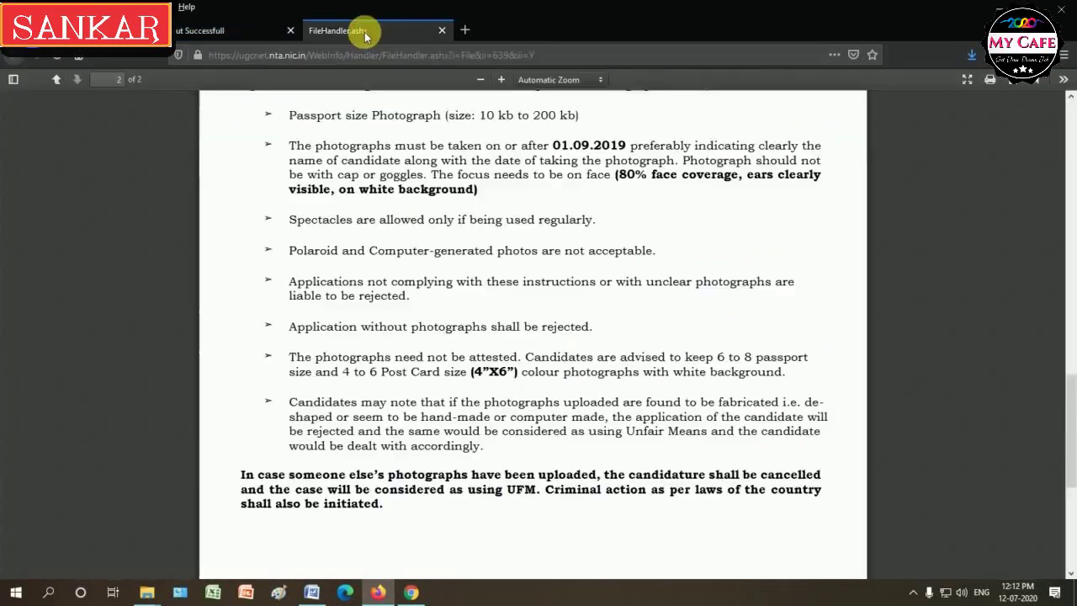
pyautogui.moveTo(1070, 416); pyautogui.dragTo(1059, 116)
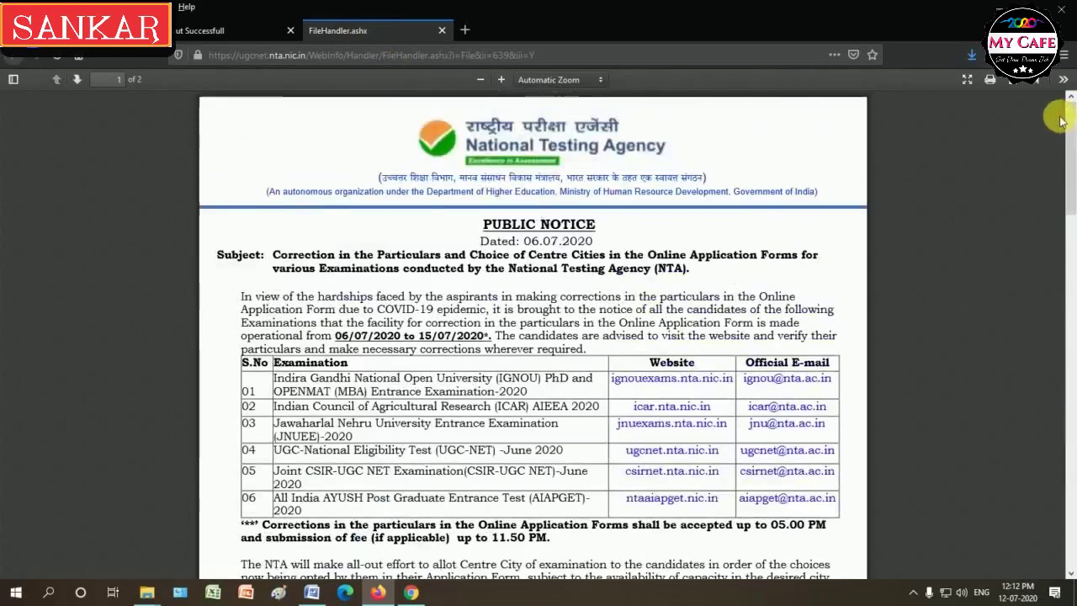